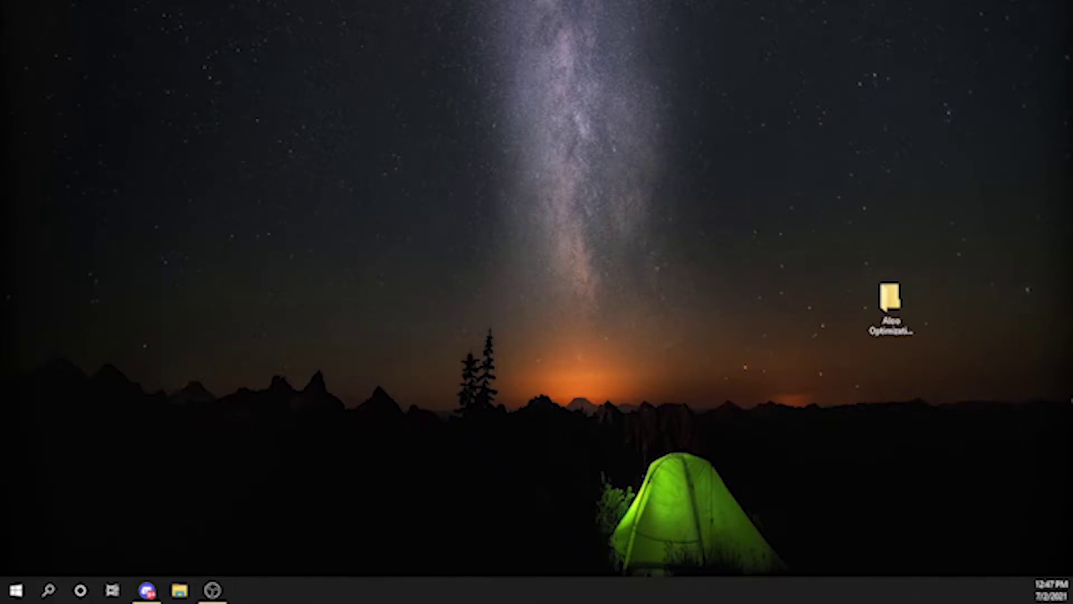
# - Refresh the desktop, then open Windows Settings at Update & Security
pyautogui.rightClick(674, 344)
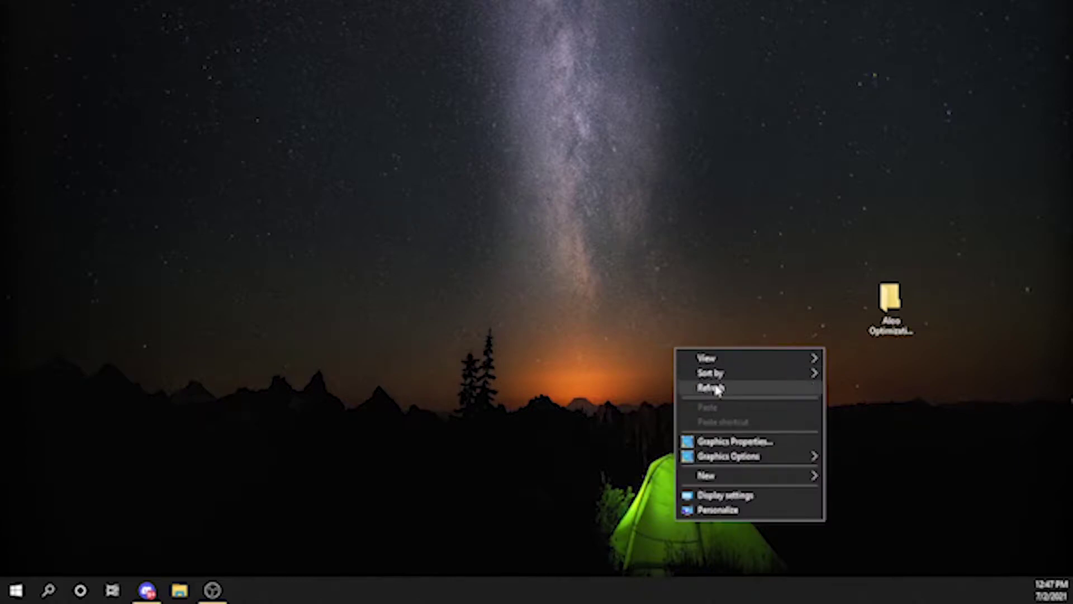
pyautogui.click(715, 385)
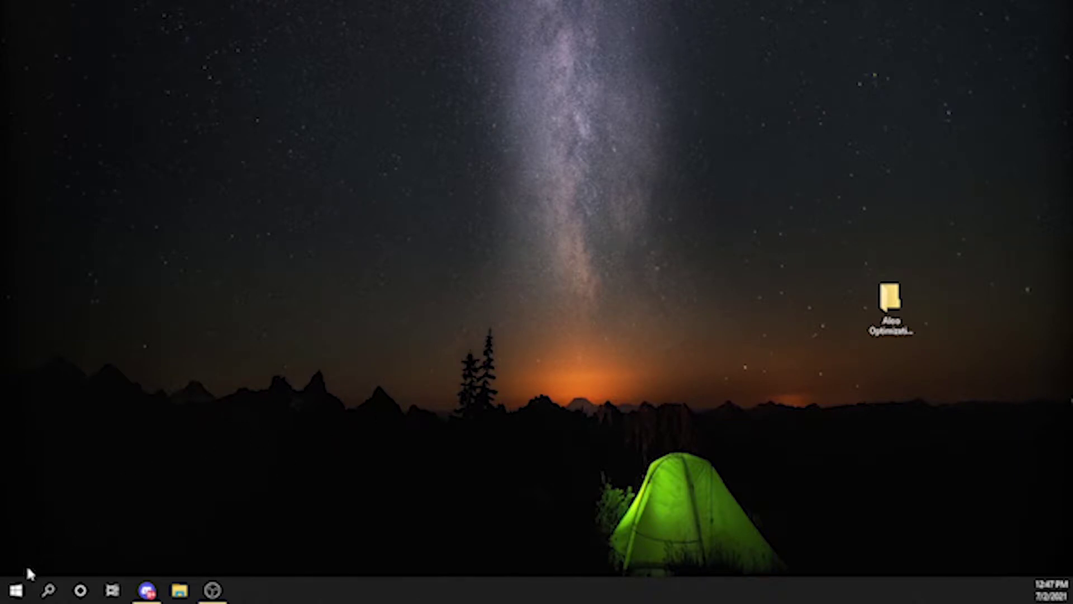
pyautogui.click(16, 590)
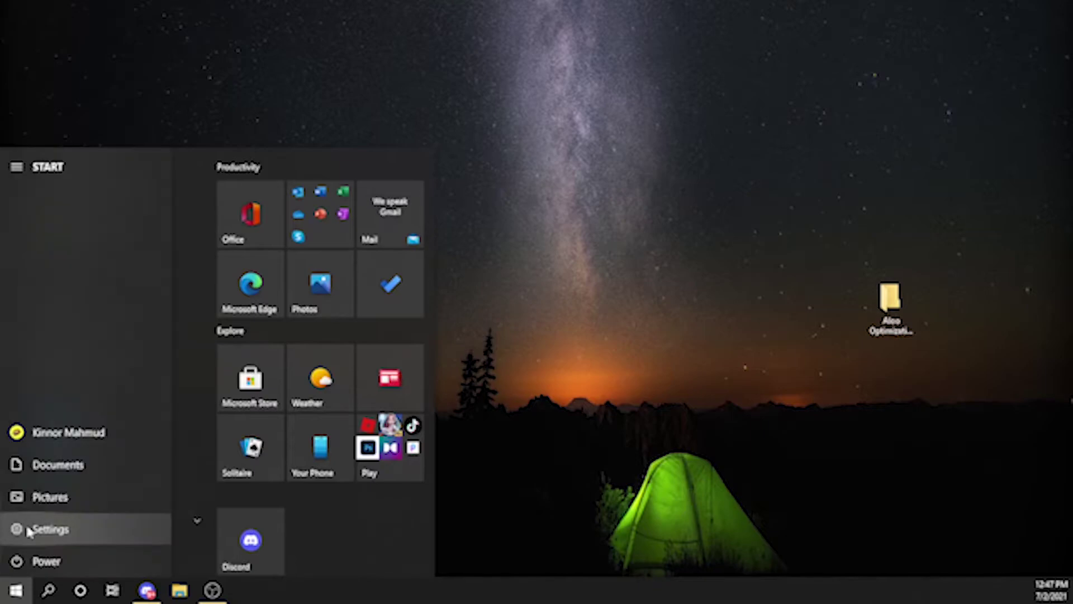
pyautogui.click(28, 529)
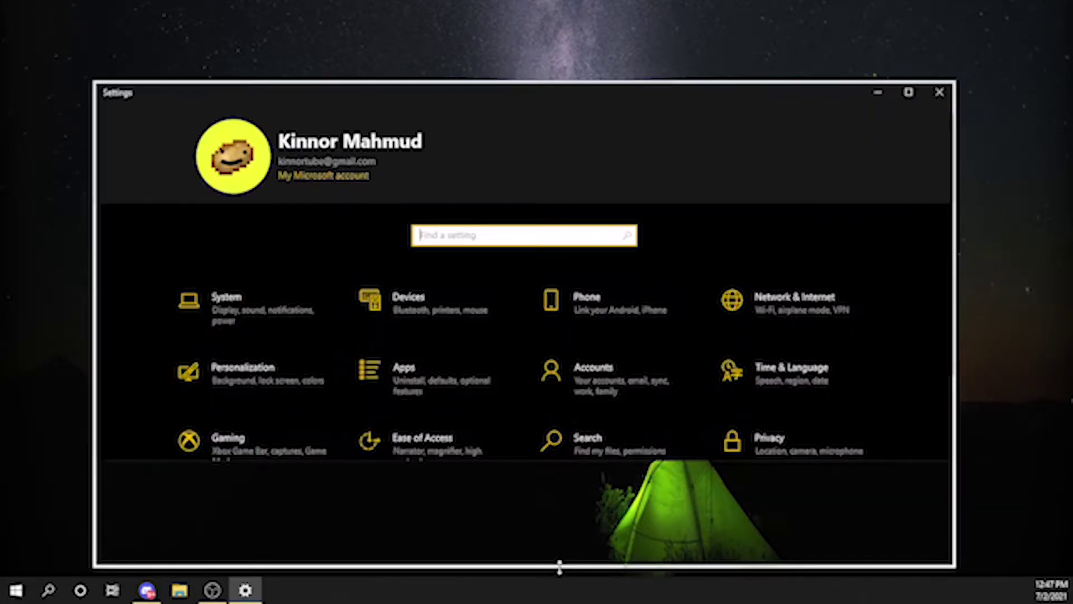
pyautogui.moveTo(436, 96); pyautogui.dragTo(439, 32)
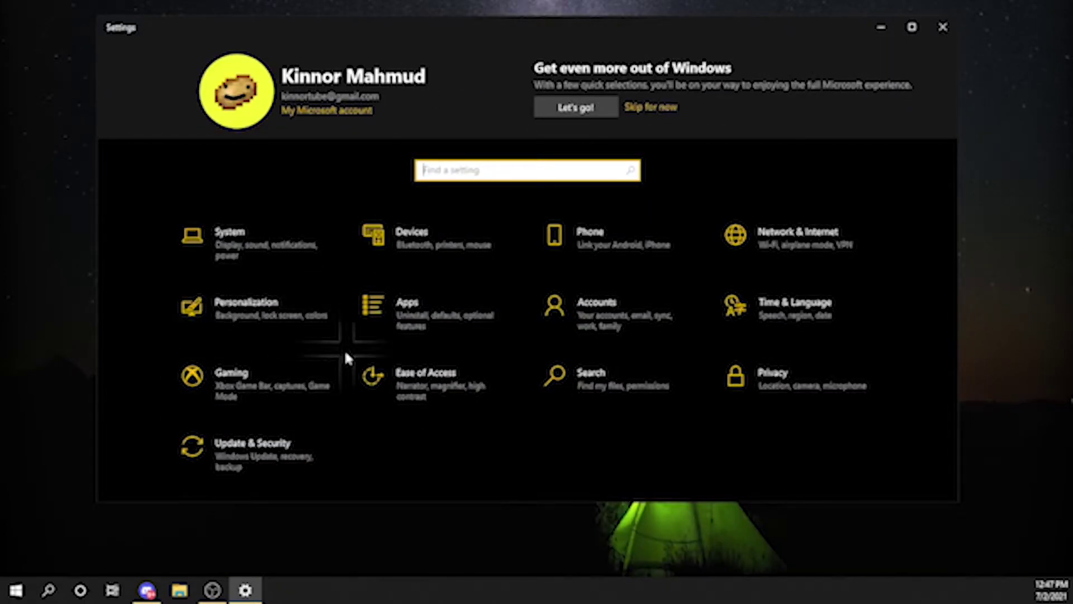
pyautogui.click(260, 451)
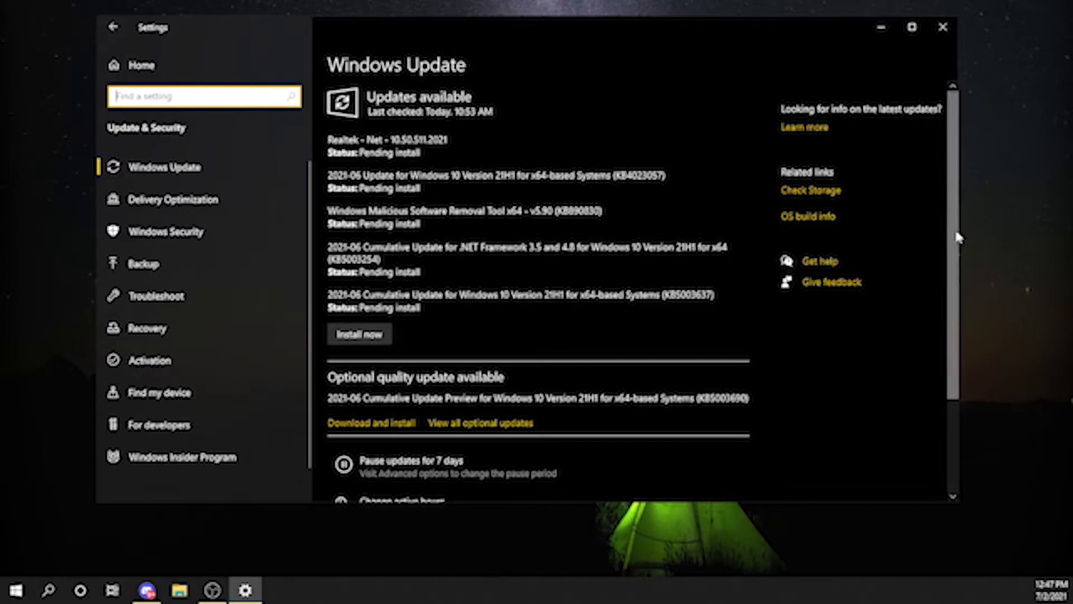
# - In Advanced options, pause updates until Friday, August 6, 2021, and go back
pyautogui.moveTo(957, 237); pyautogui.dragTo(937, 364)
pyautogui.click(454, 446)
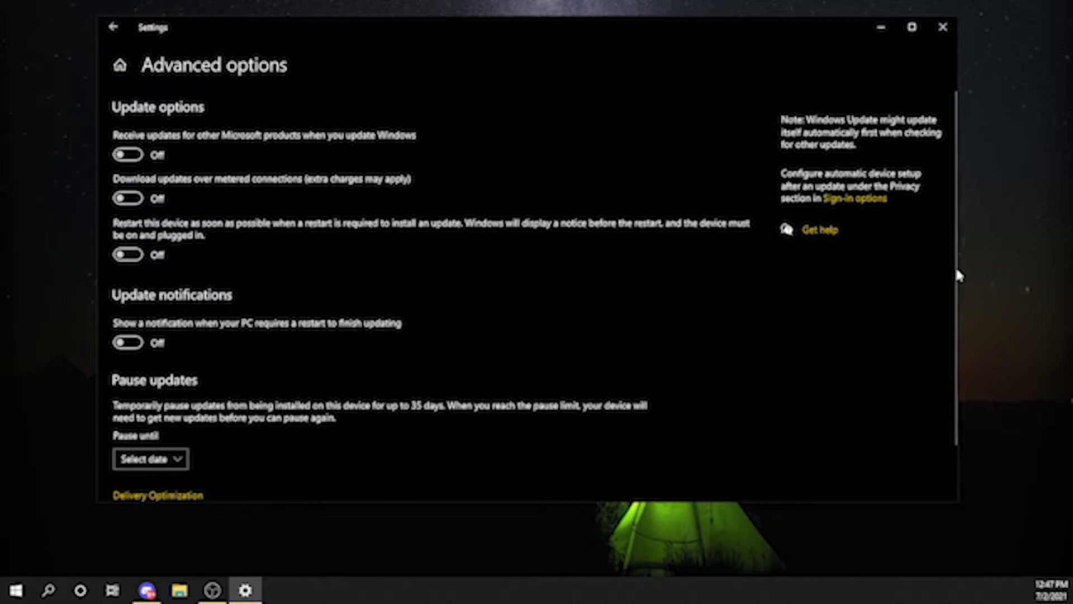
pyautogui.scroll(-1, 953, 268)
pyautogui.scroll(1, 945, 276)
pyautogui.scroll(-2, 944, 276)
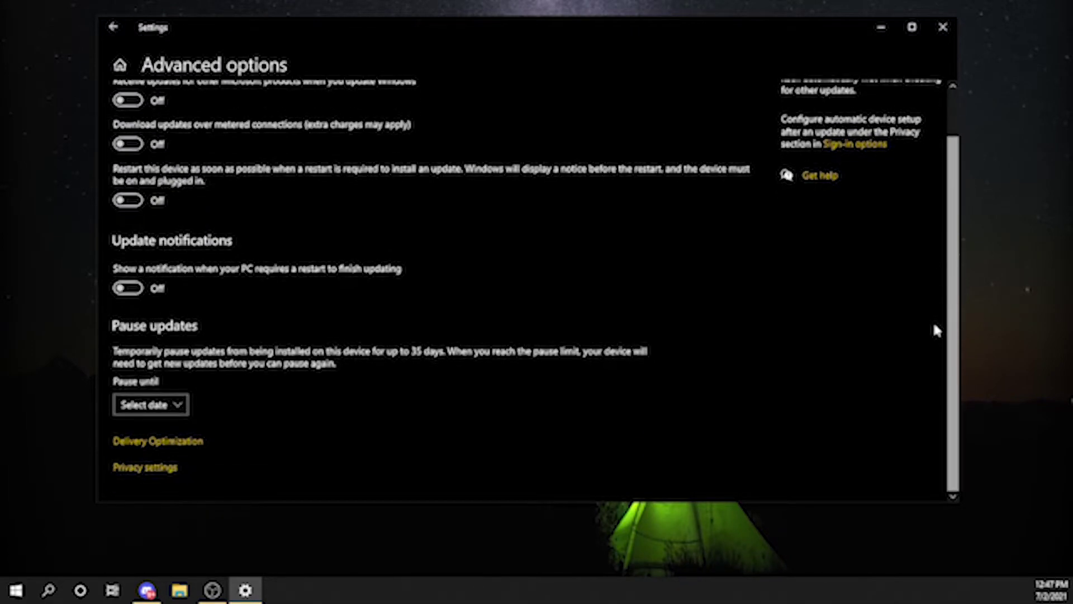
pyautogui.click(149, 405)
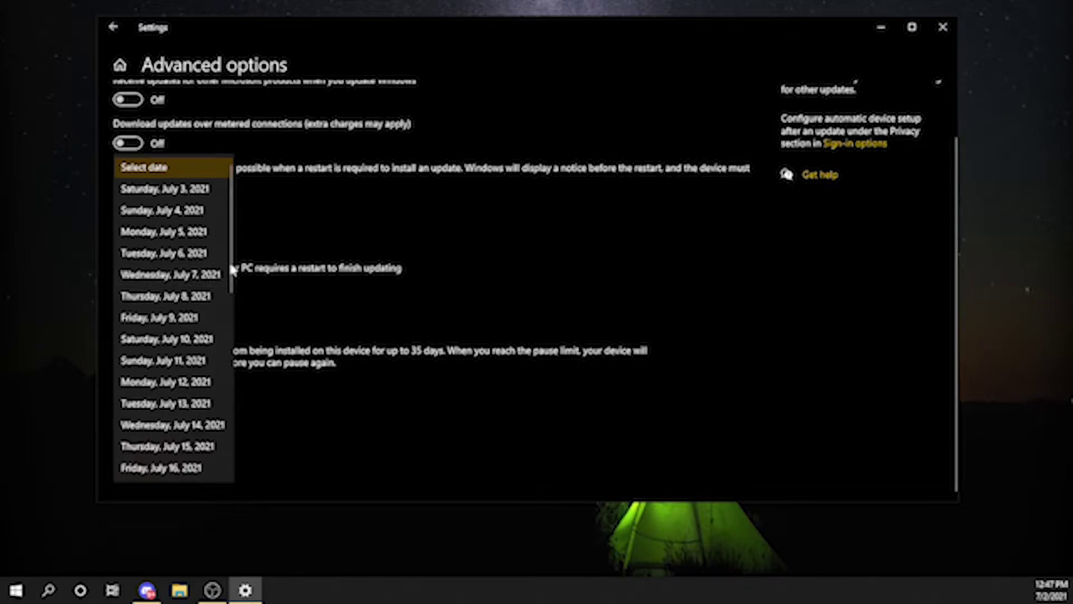
pyautogui.moveTo(229, 260); pyautogui.dragTo(214, 488)
pyautogui.click(208, 473)
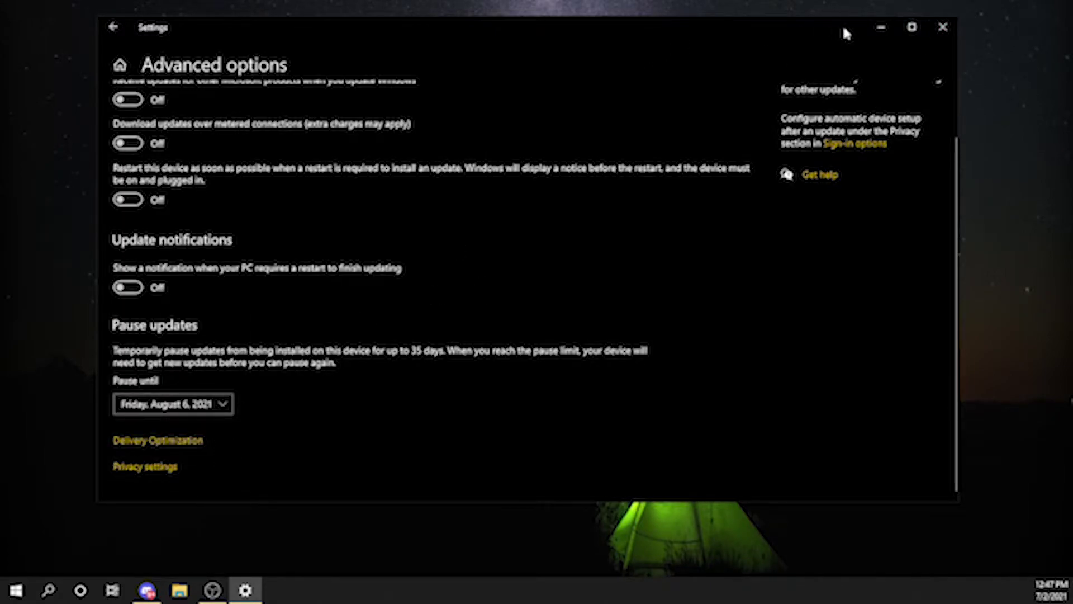
pyautogui.click(113, 27)
# - Under Gaming, switch Xbox Game Bar off and untick its controller-button option, then close Settings
pyautogui.click(113, 27)
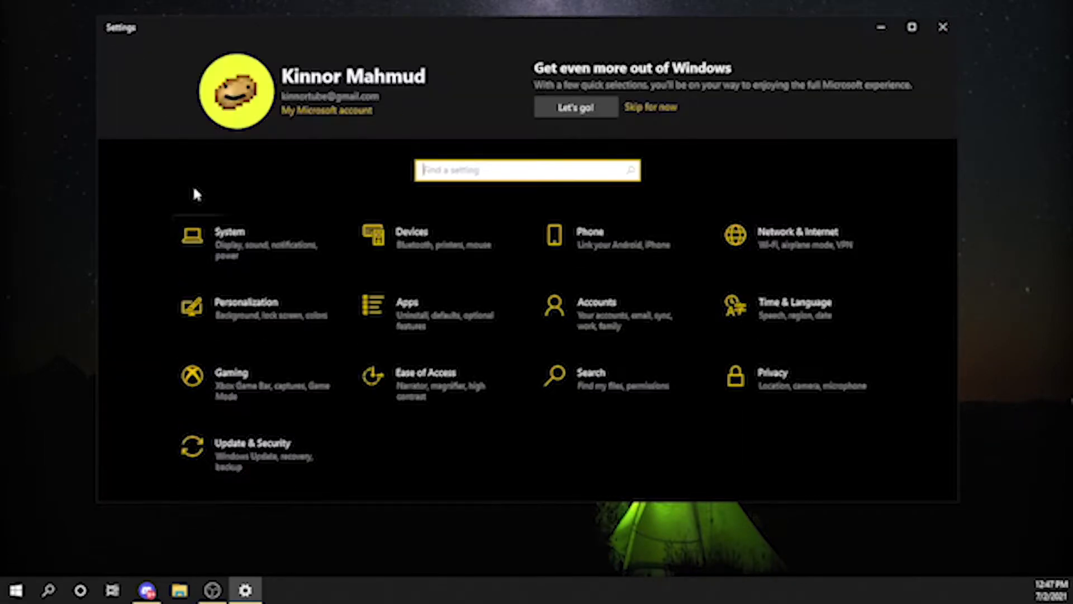
pyautogui.click(271, 377)
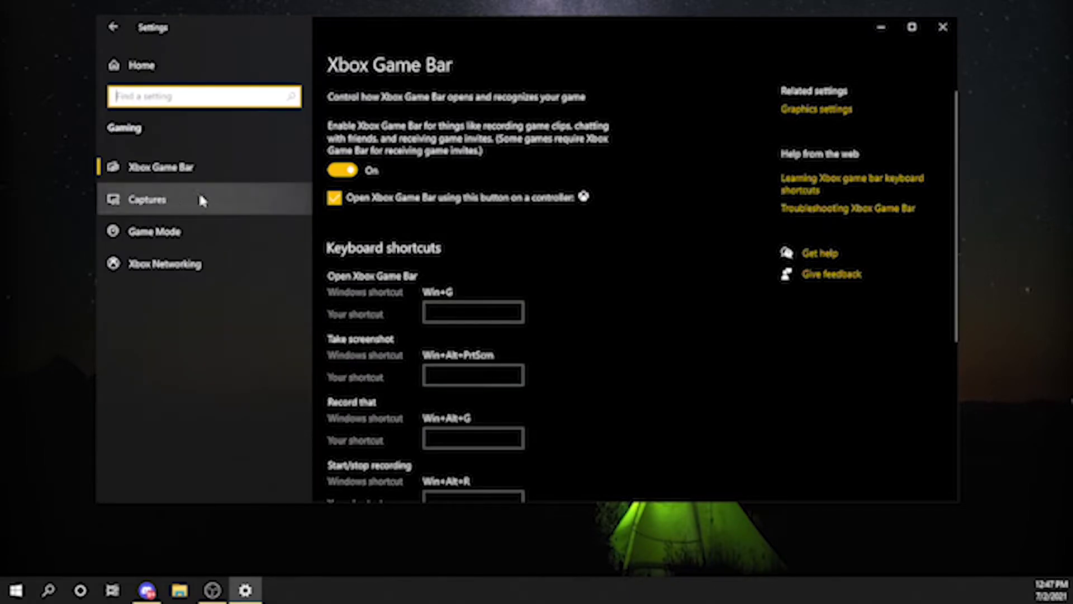
pyautogui.click(342, 170)
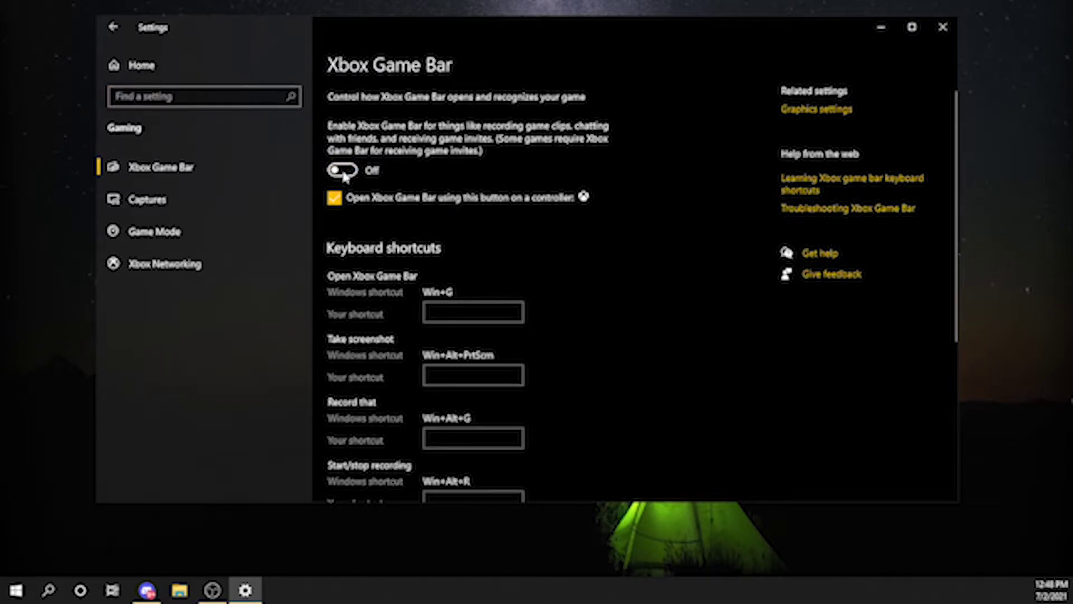
pyautogui.click(334, 198)
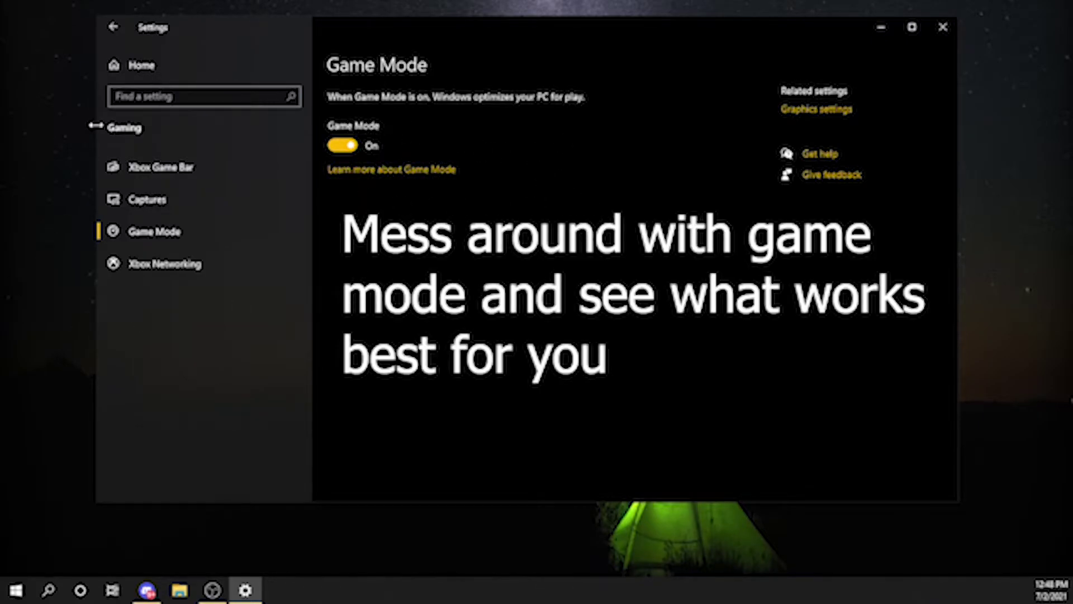
pyautogui.click(121, 67)
pyautogui.click(941, 28)
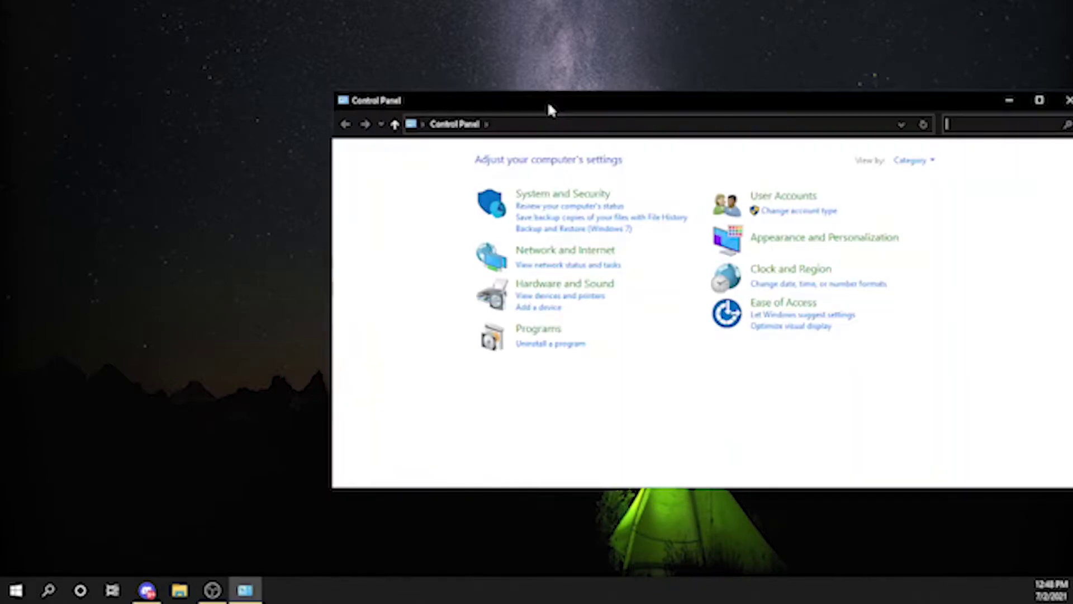
# - In Power Options, create 'My Custom Plan 1' from High performance, then select High performance
pyautogui.moveTo(548, 106); pyautogui.dragTo(371, 108)
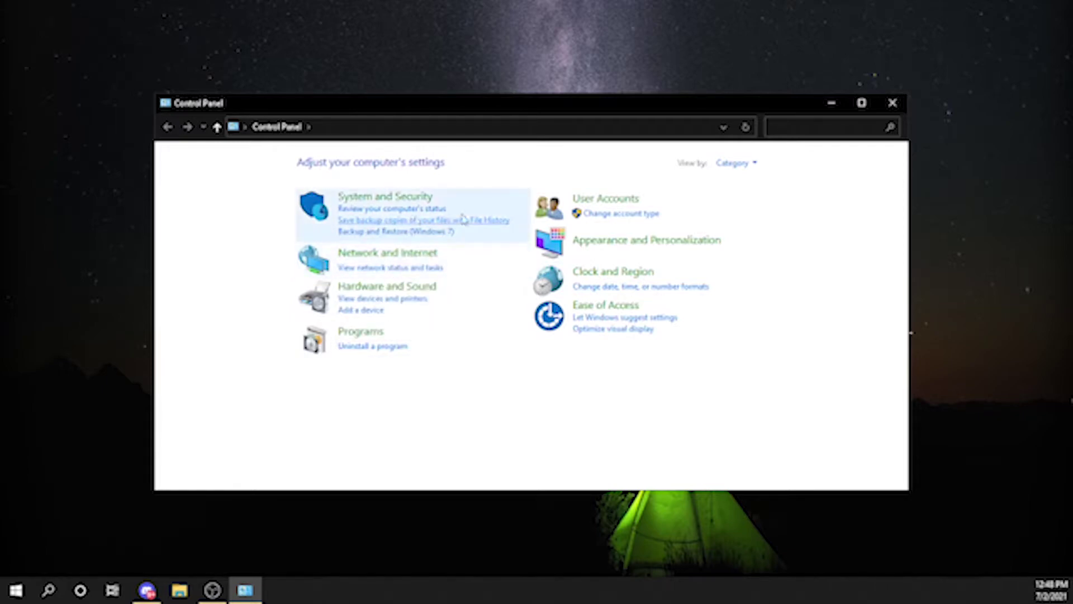
pyautogui.click(429, 202)
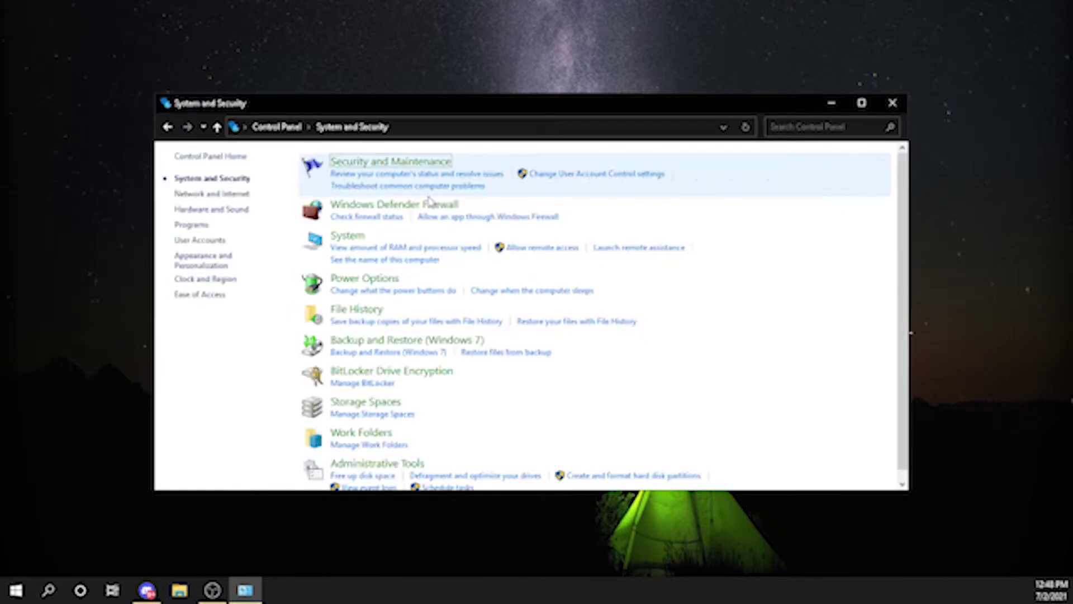
pyautogui.click(362, 280)
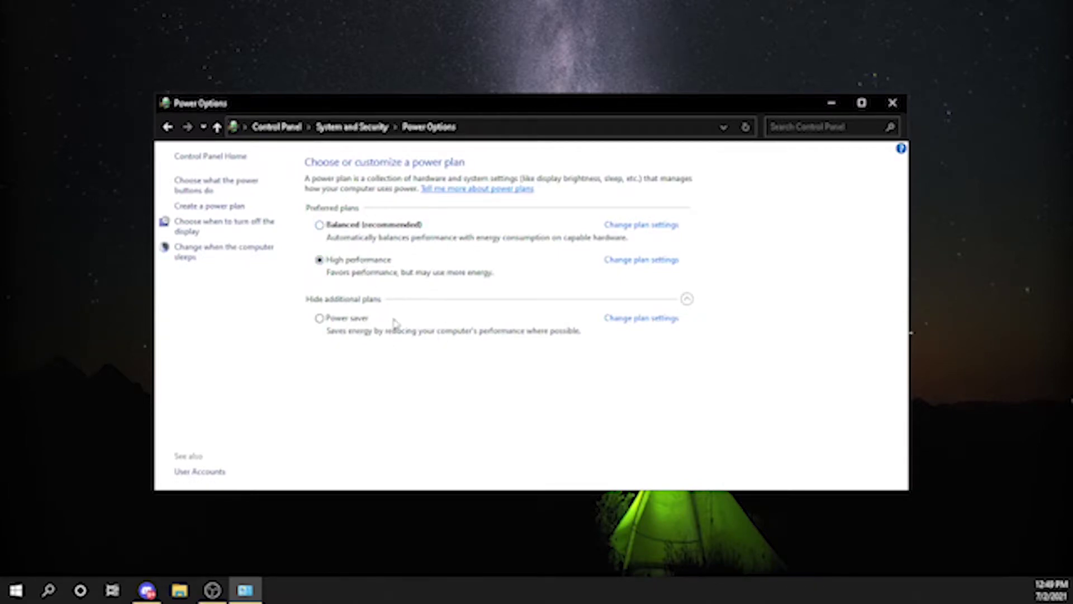
pyautogui.click(231, 211)
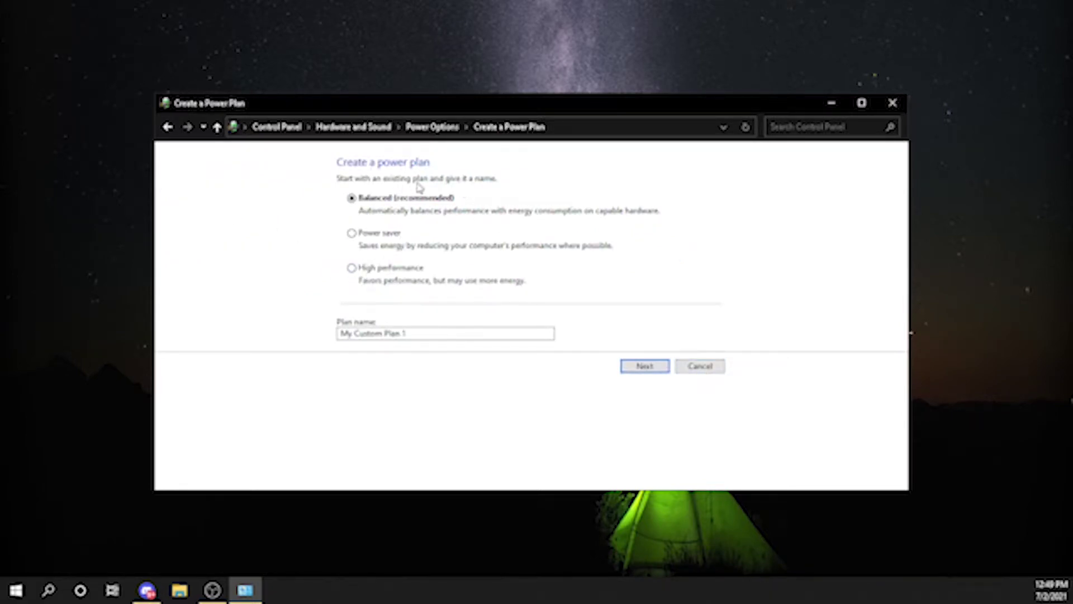
pyautogui.click(361, 270)
pyautogui.moveTo(340, 333); pyautogui.dragTo(425, 330)
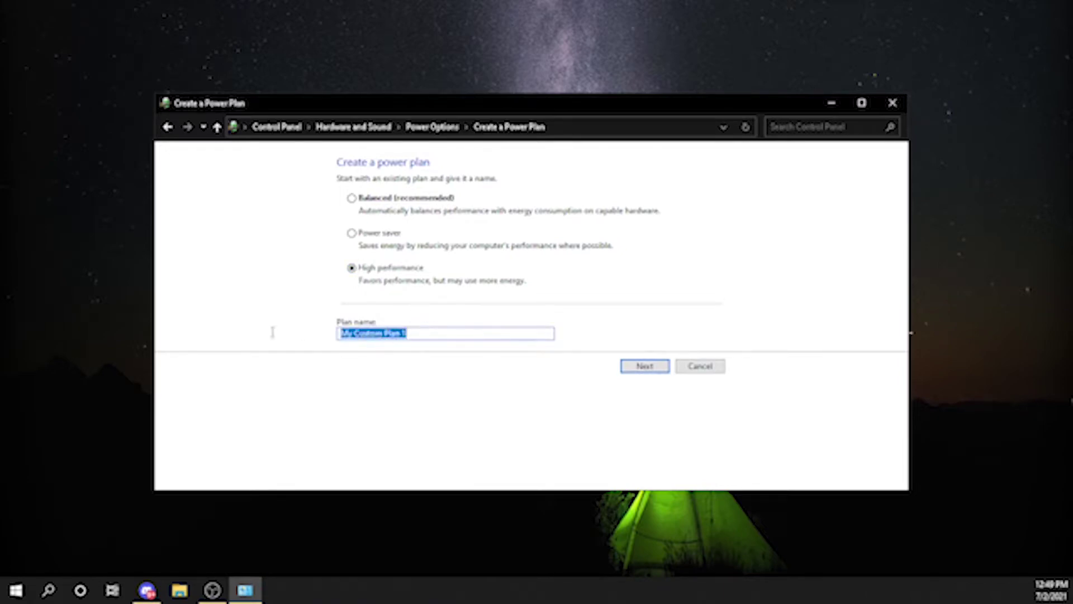
pyautogui.click(643, 367)
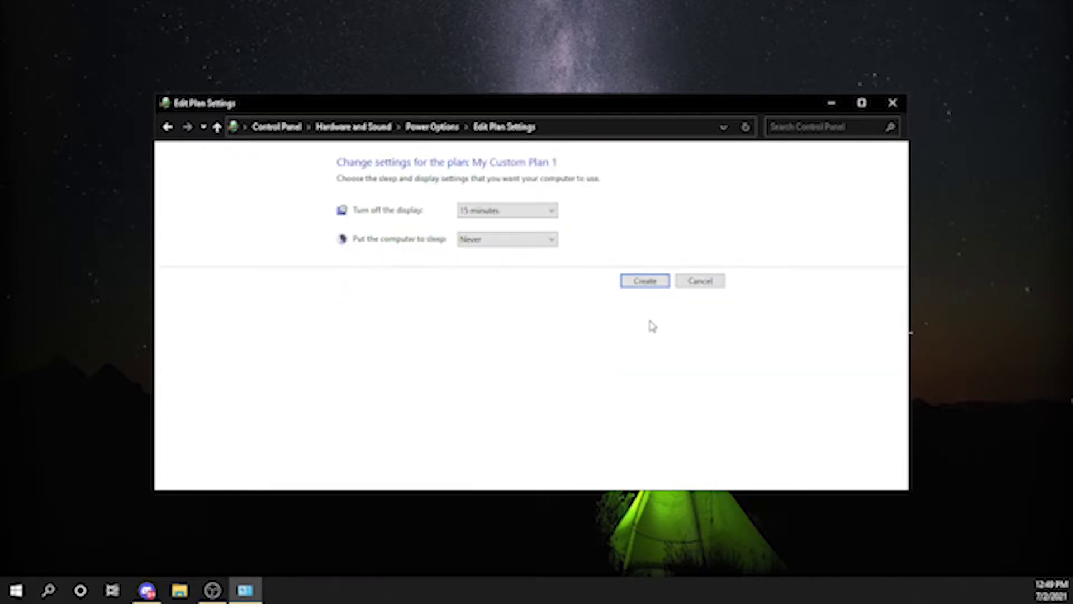
pyautogui.click(651, 283)
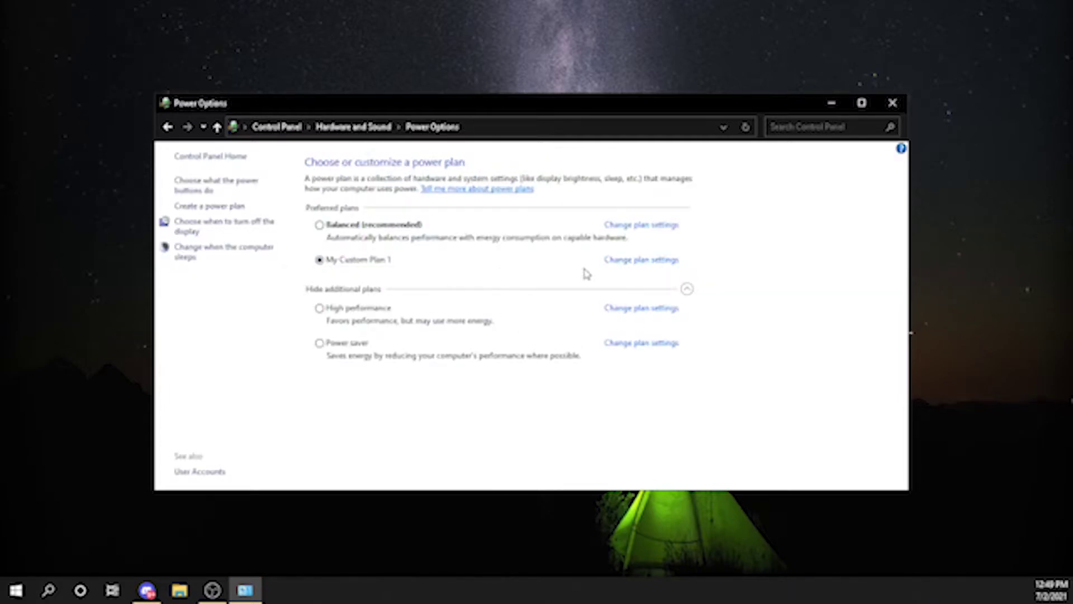
pyautogui.click(380, 309)
# - Set Performance Options visual effects to Adjust for best performance and apply it
pyautogui.click(277, 126)
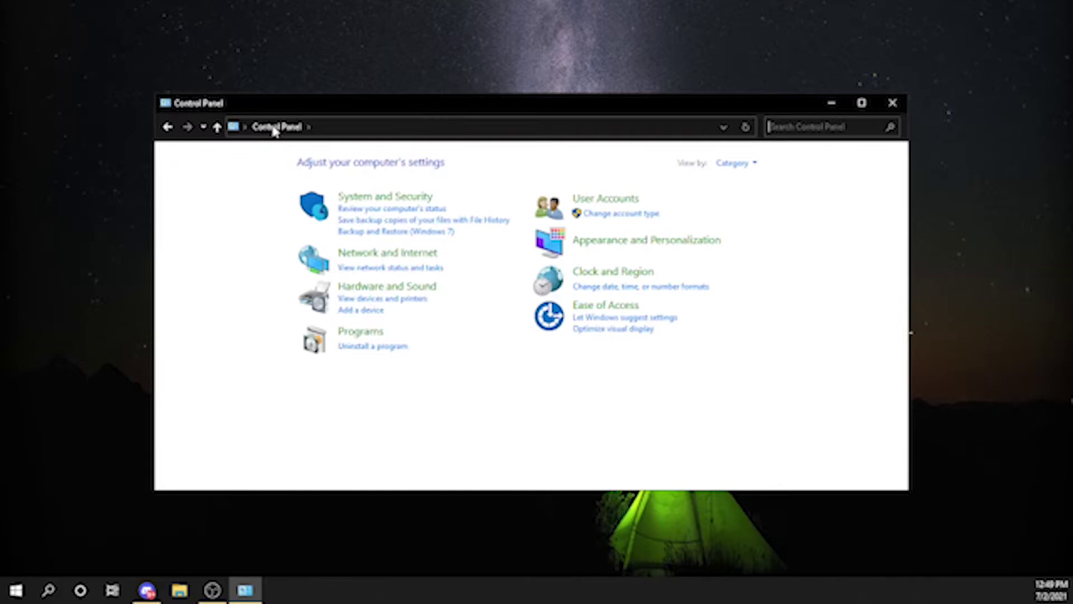
pyautogui.click(398, 198)
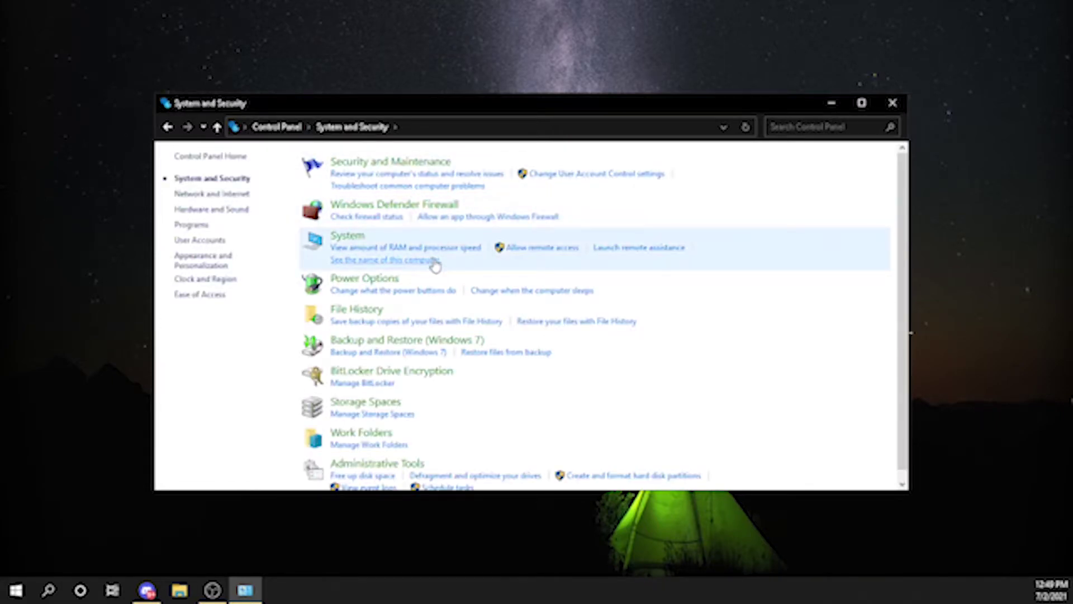
pyautogui.click(343, 240)
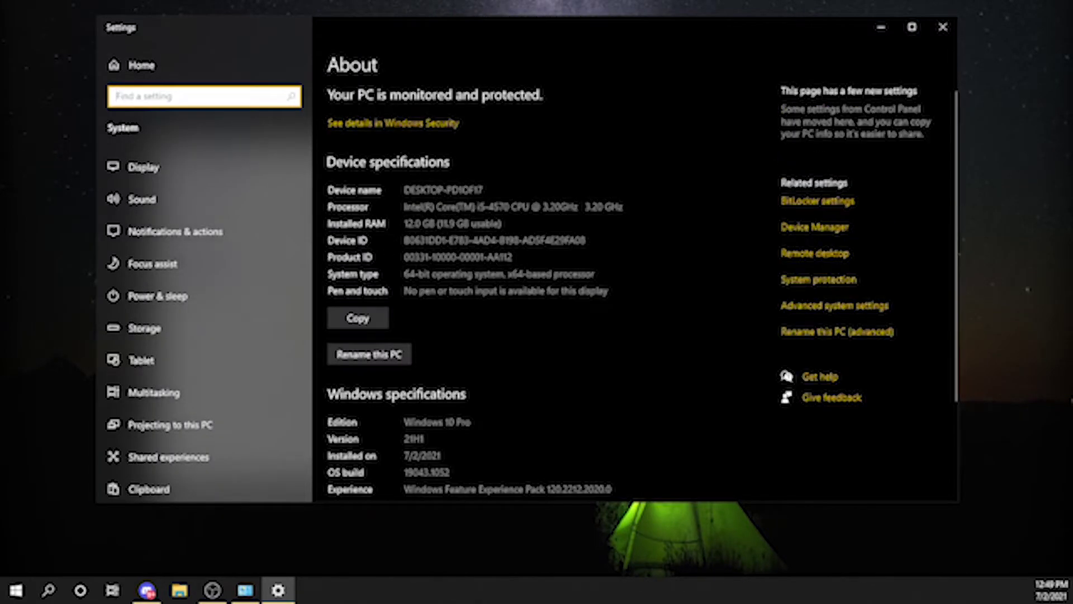
pyautogui.click(801, 308)
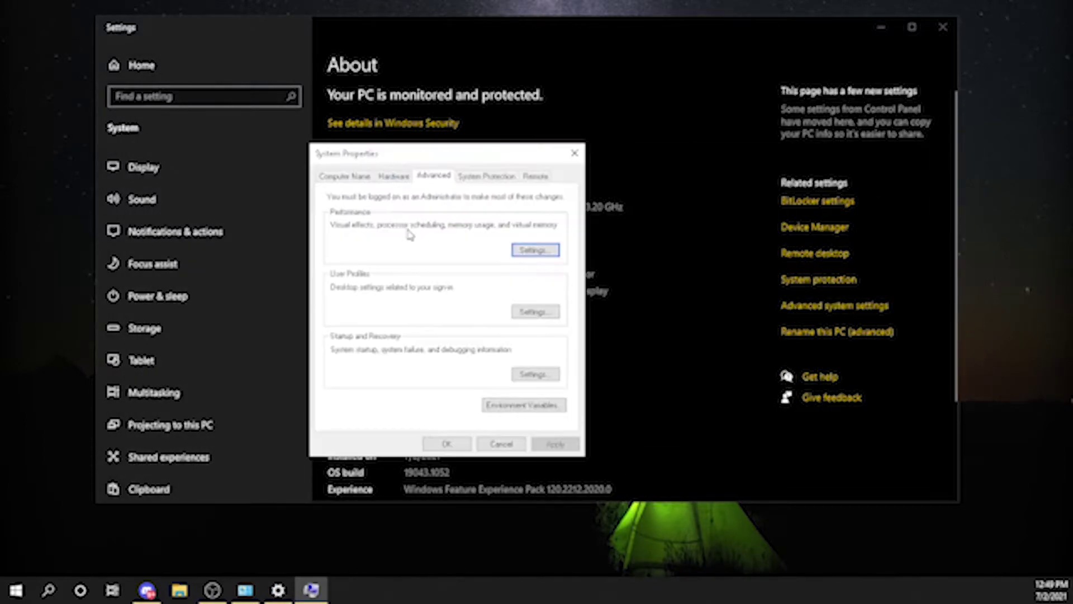
pyautogui.click(530, 249)
pyautogui.moveTo(460, 175); pyautogui.dragTo(488, 116)
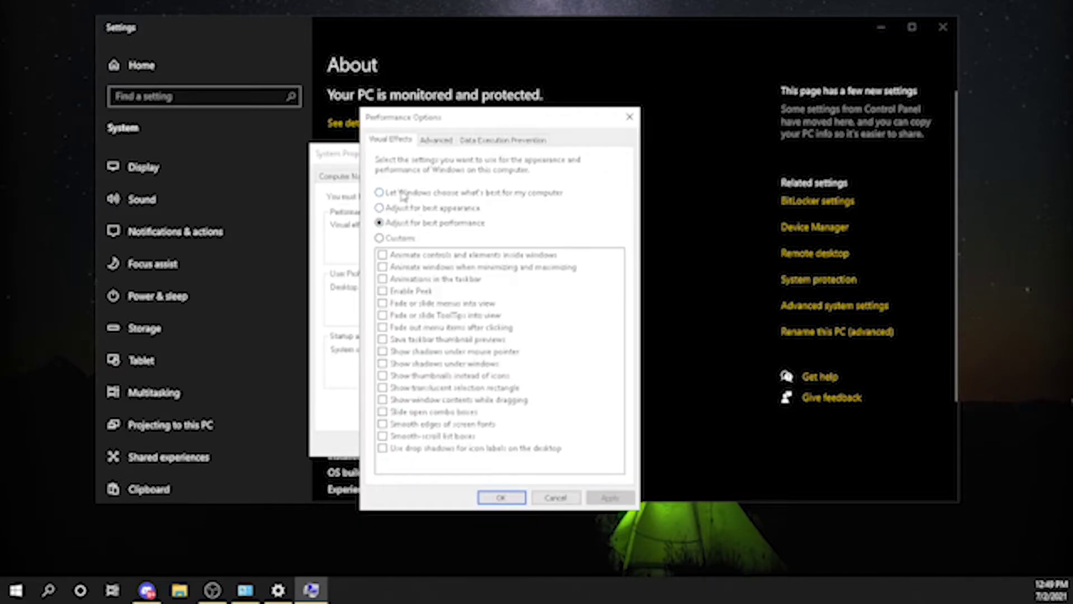
pyautogui.click(384, 193)
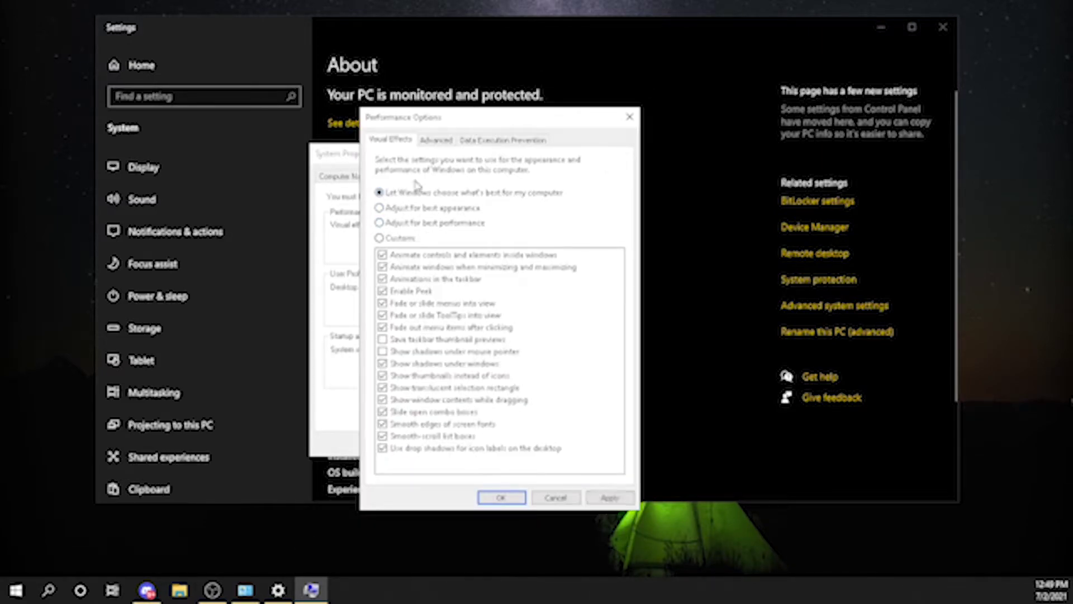
pyautogui.click(419, 223)
pyautogui.click(609, 497)
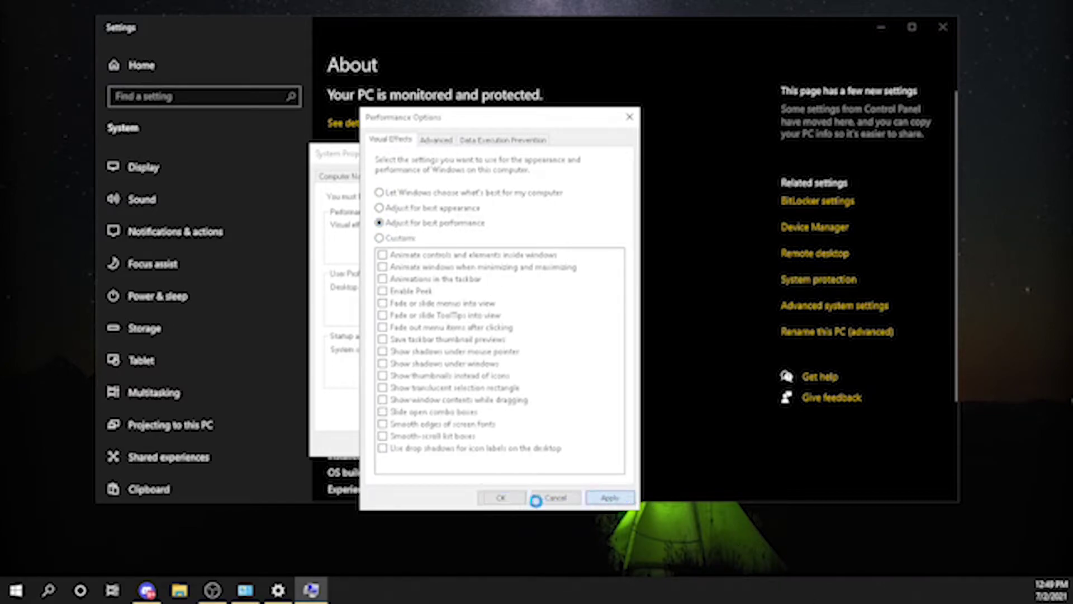
pyautogui.click(506, 497)
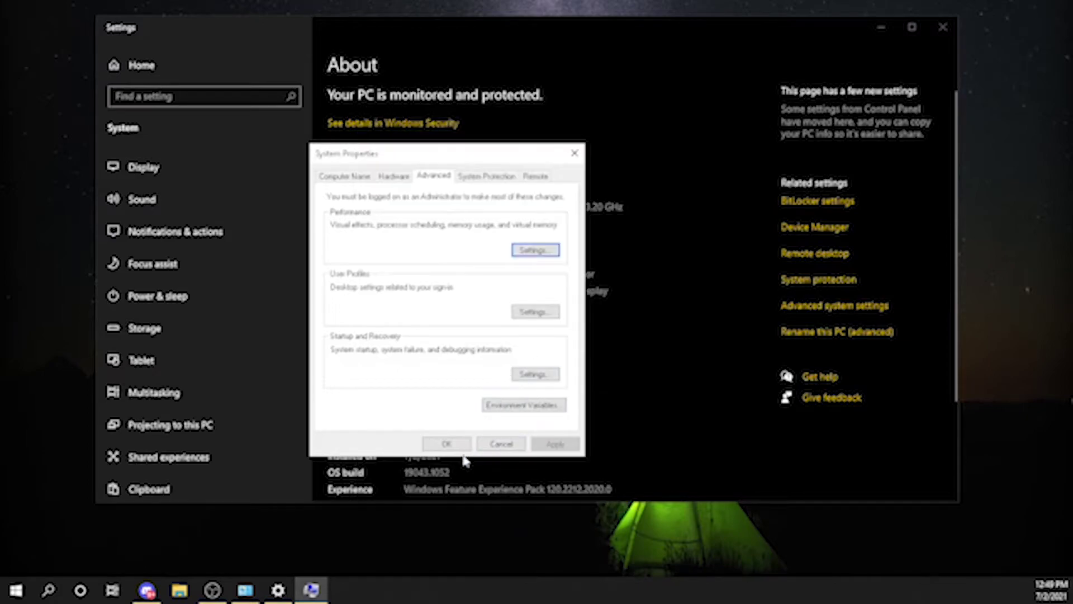
# - Close System Properties and Settings, and launch msconfig from the Run box
pyautogui.click(451, 444)
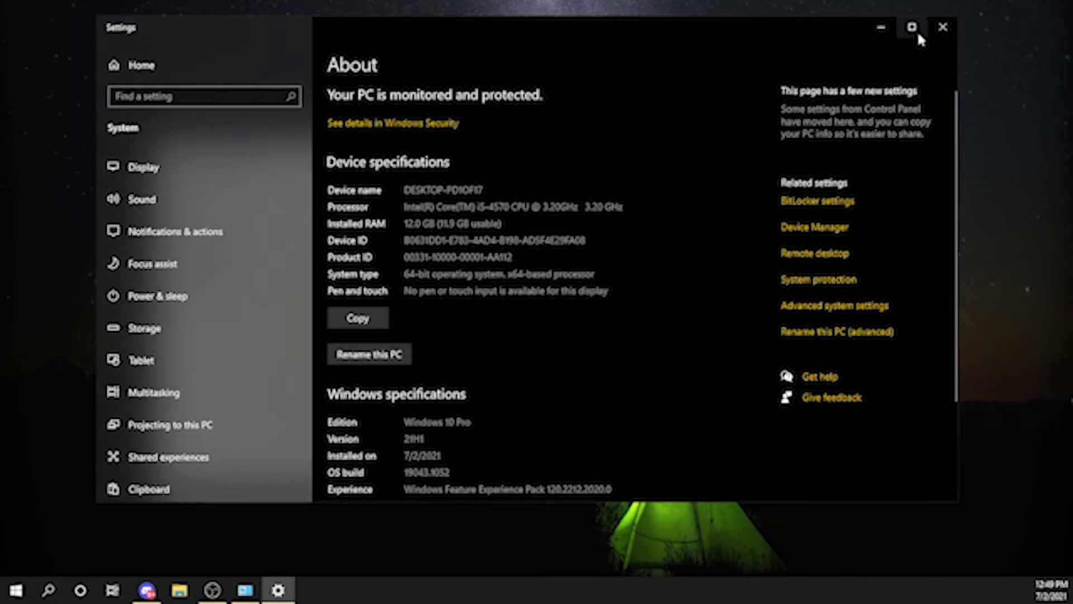
pyautogui.click(942, 28)
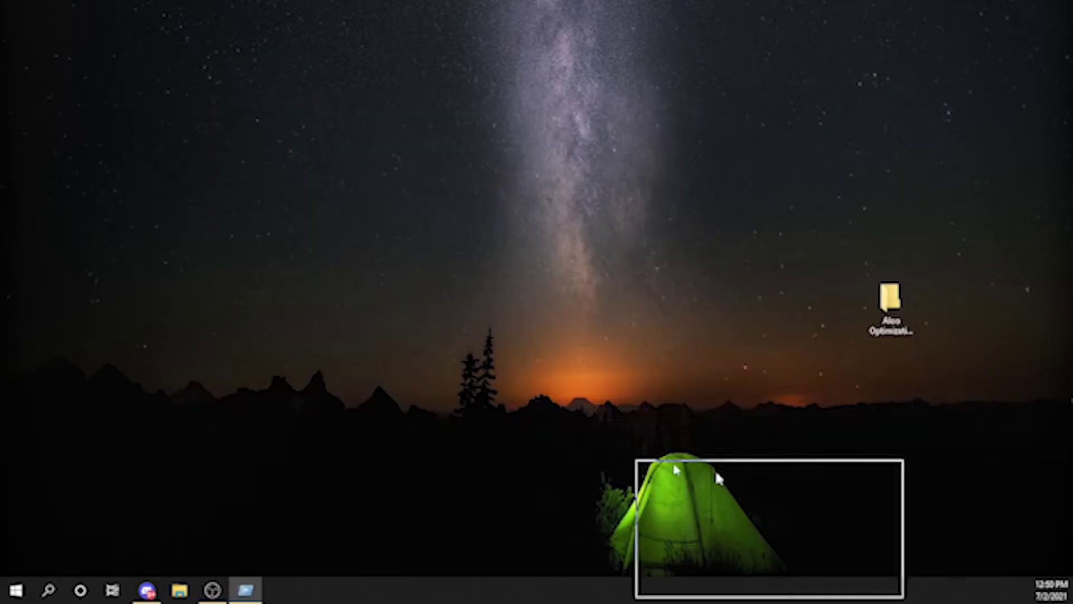
pyautogui.moveTo(718, 477); pyautogui.dragTo(155, 412)
pyautogui.write('m')
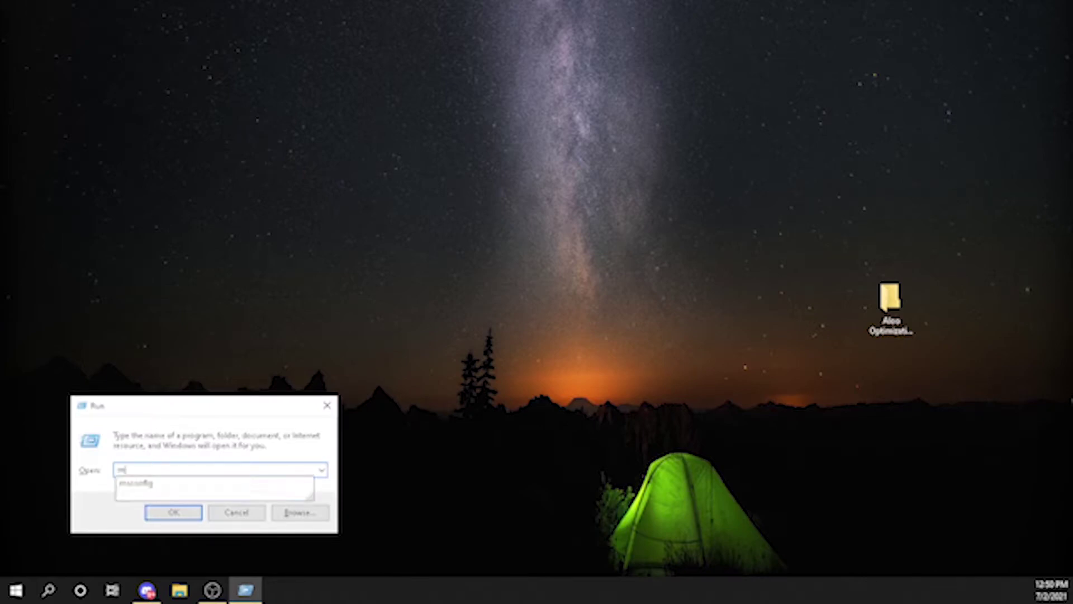
pyautogui.write('sconfig')
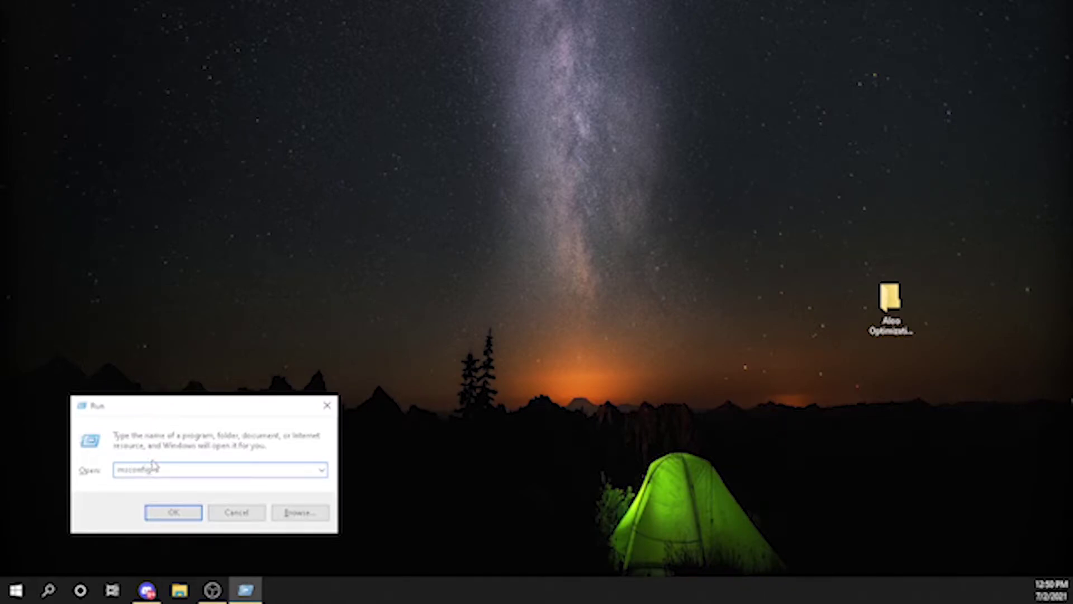
pyautogui.press('Return')
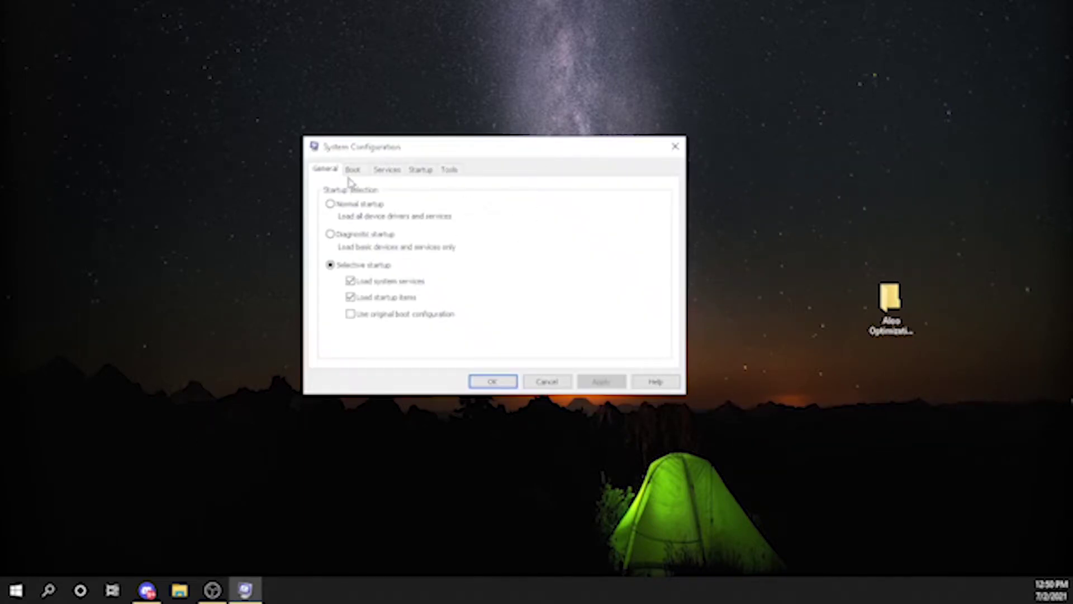
# - In the Boot tab's advanced options, limit the number of processors to 4
pyautogui.click(353, 171)
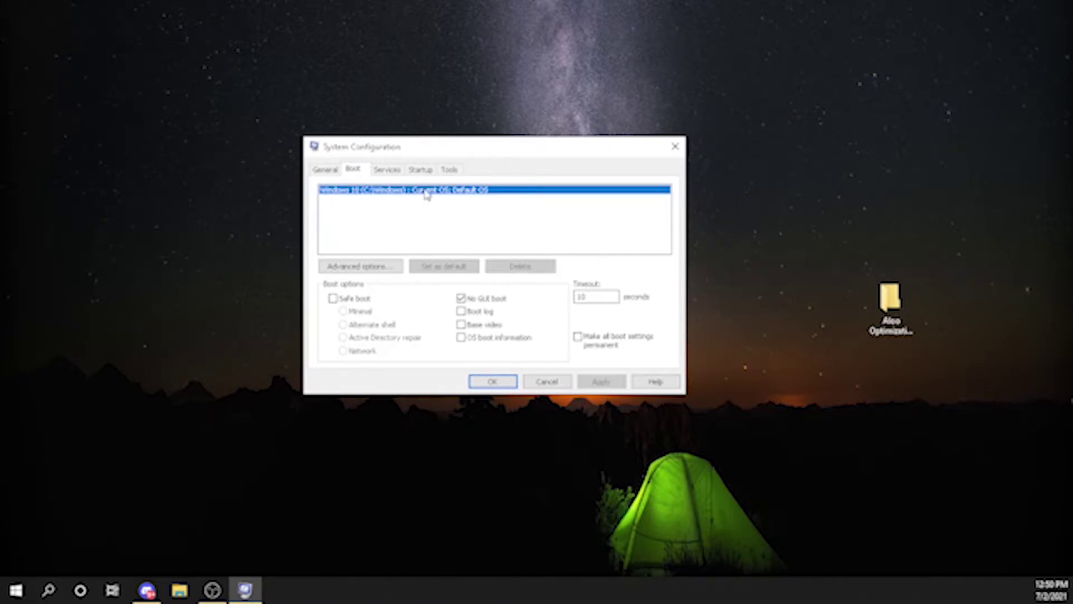
pyautogui.click(384, 265)
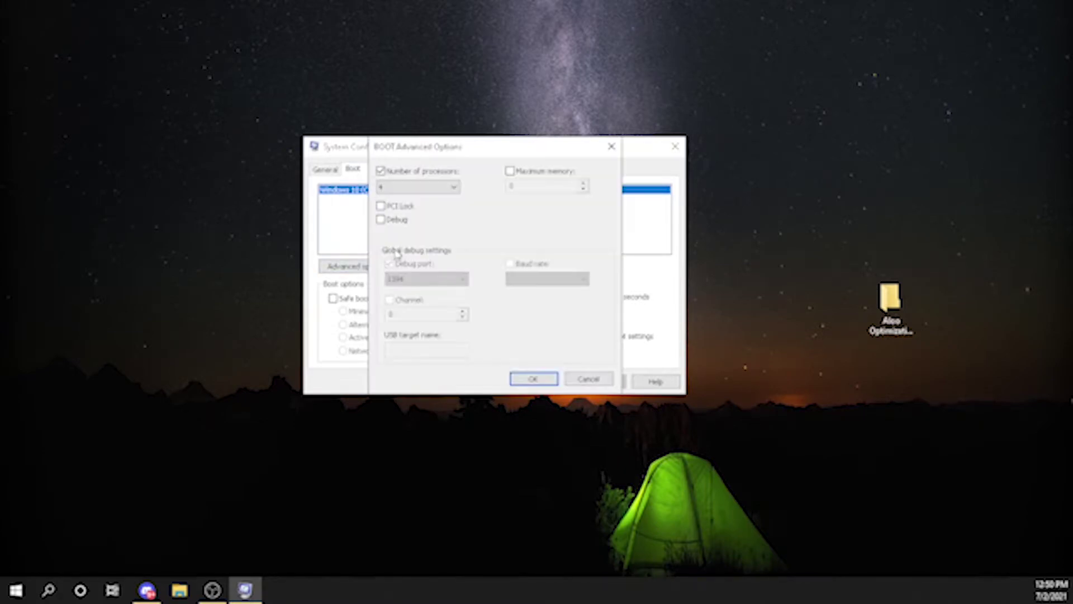
pyautogui.click(410, 188)
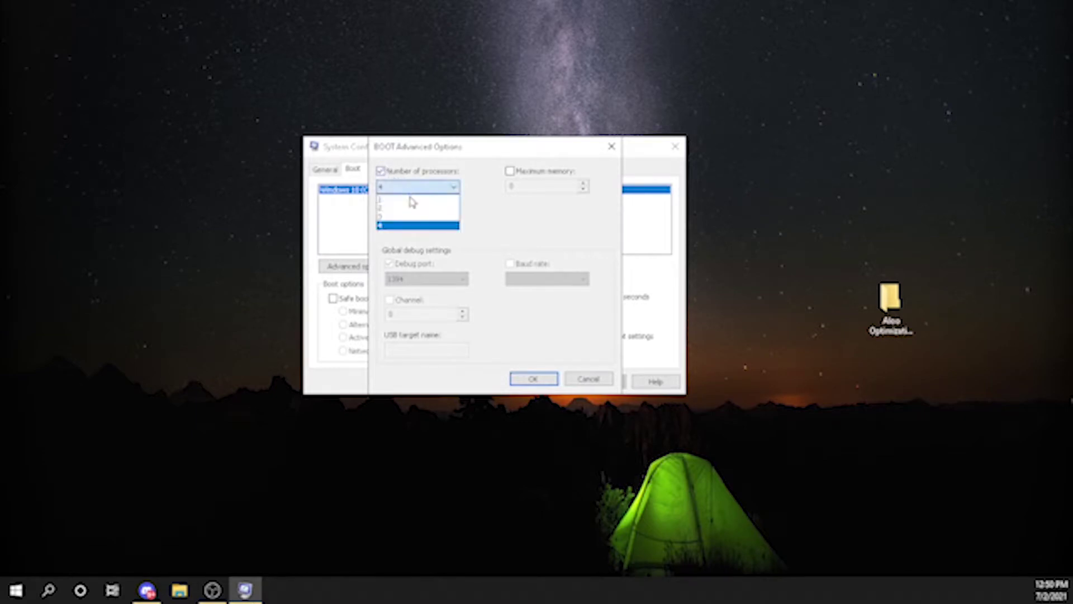
pyautogui.click(409, 198)
pyautogui.click(381, 171)
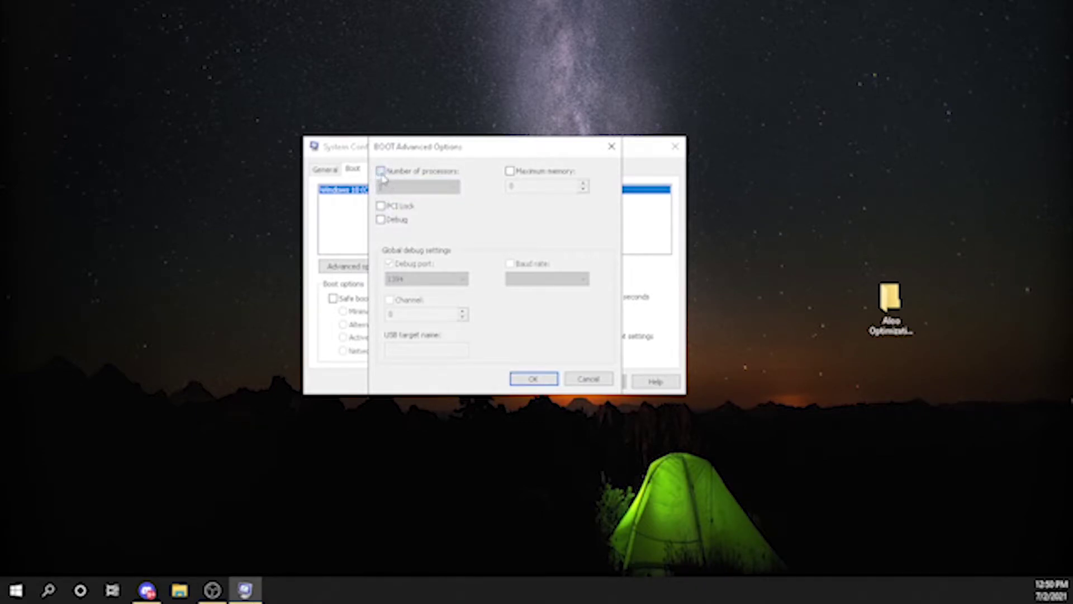
pyautogui.click(381, 171)
pyautogui.click(413, 187)
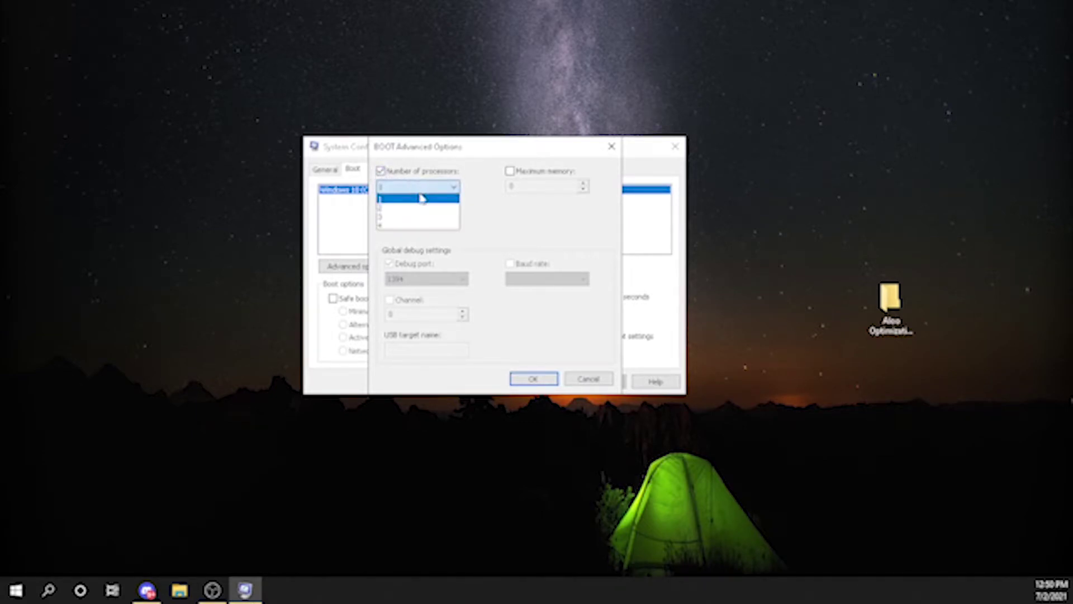
pyautogui.click(428, 225)
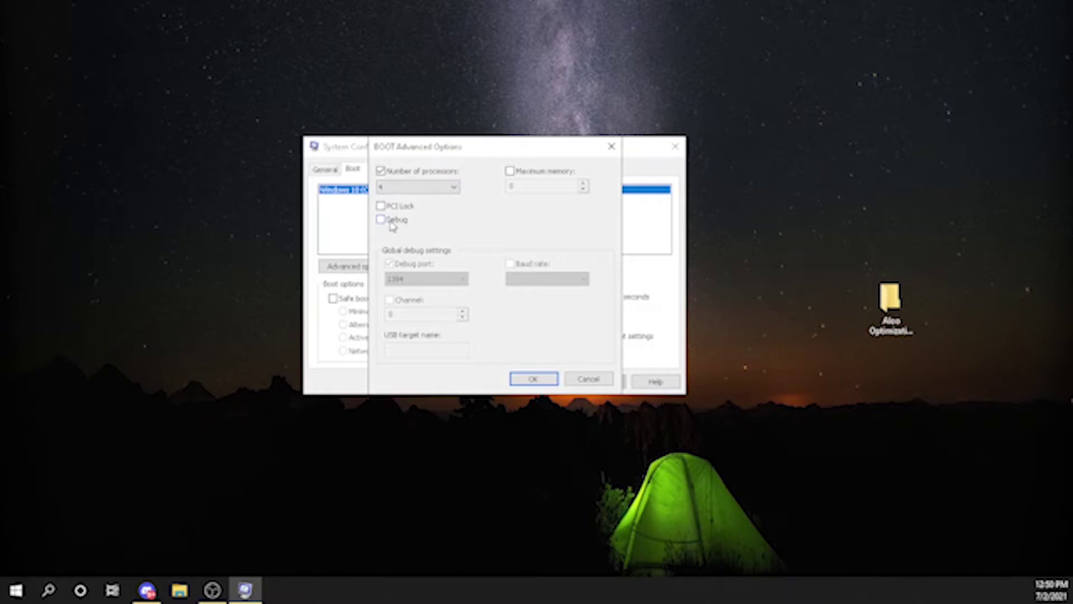
pyautogui.click(532, 378)
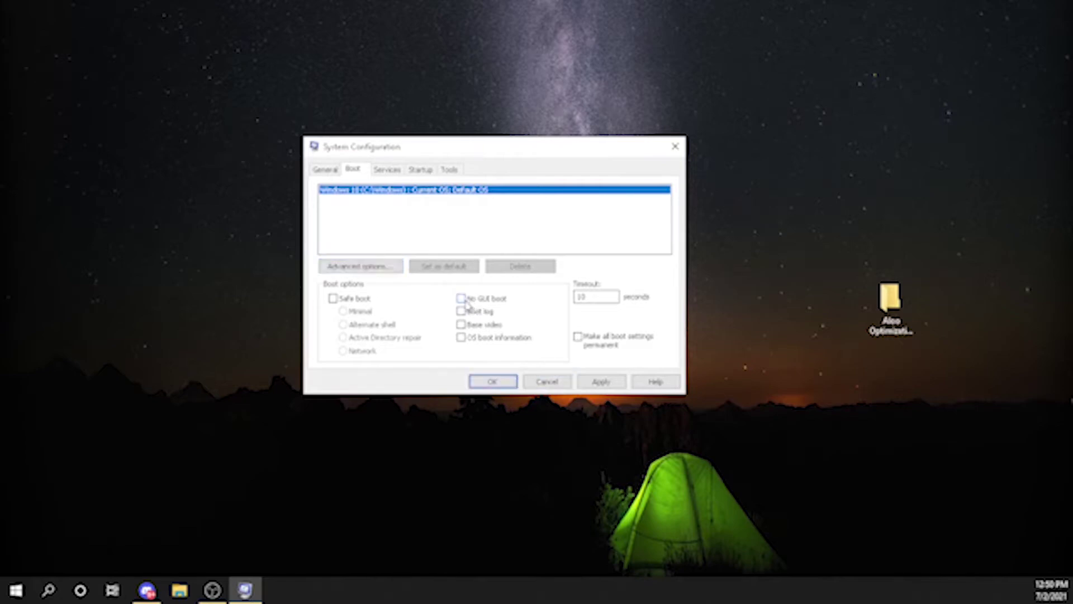
# - Apply the boot changes and exit System Configuration without restarting
pyautogui.click(604, 380)
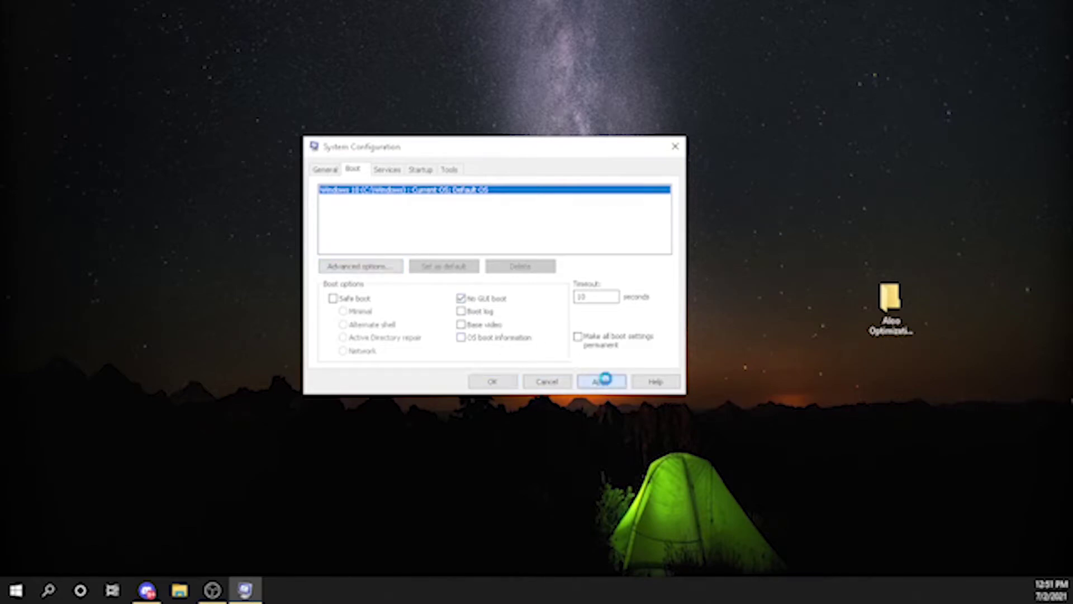
pyautogui.click(499, 385)
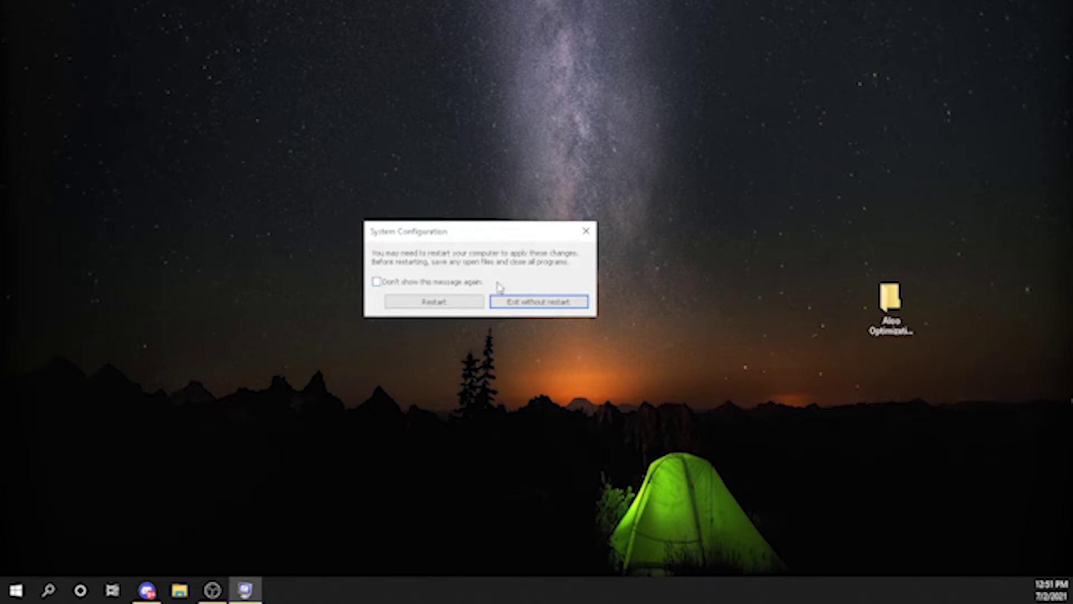
pyautogui.click(539, 302)
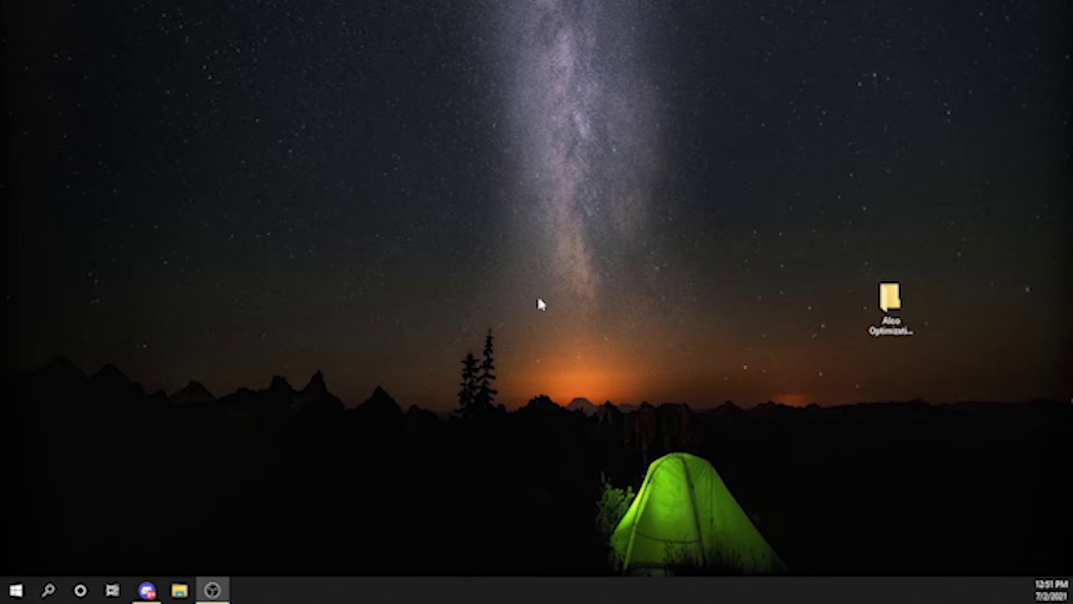
pyautogui.rightClick(510, 283)
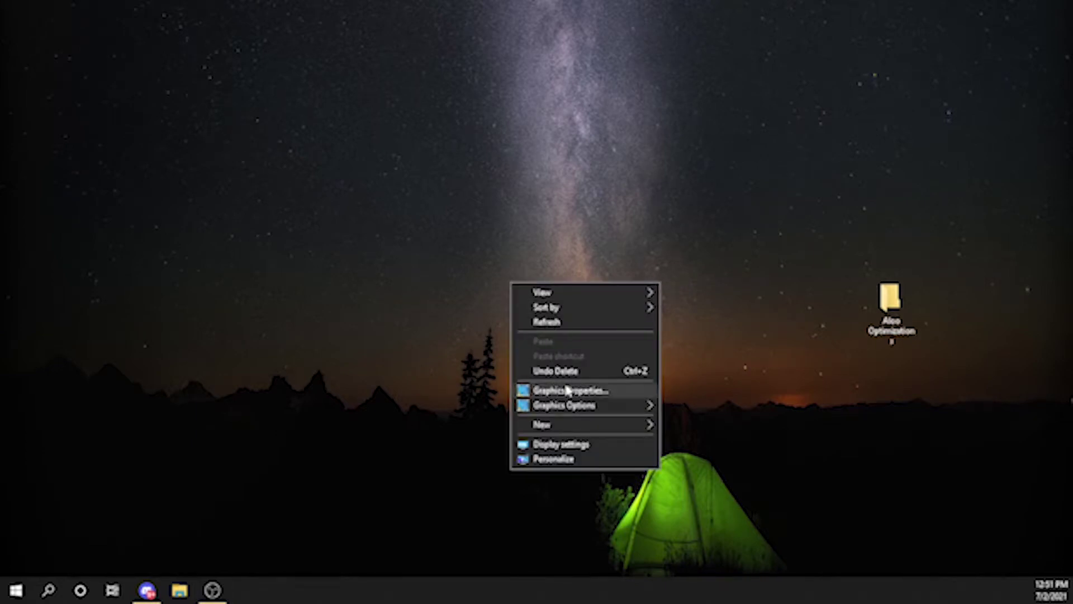
pyautogui.click(582, 369)
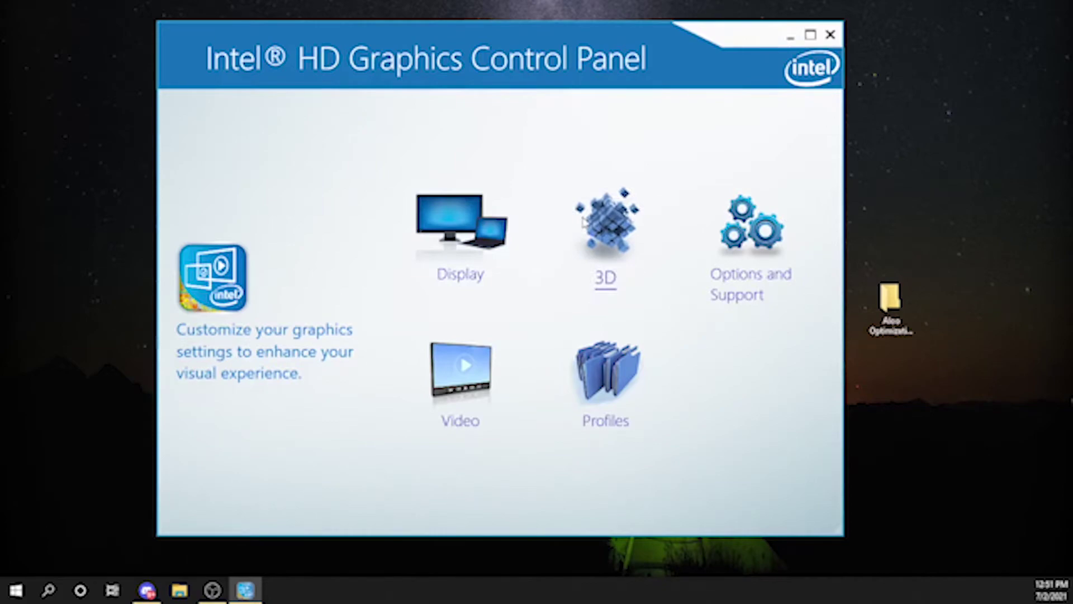
pyautogui.click(582, 219)
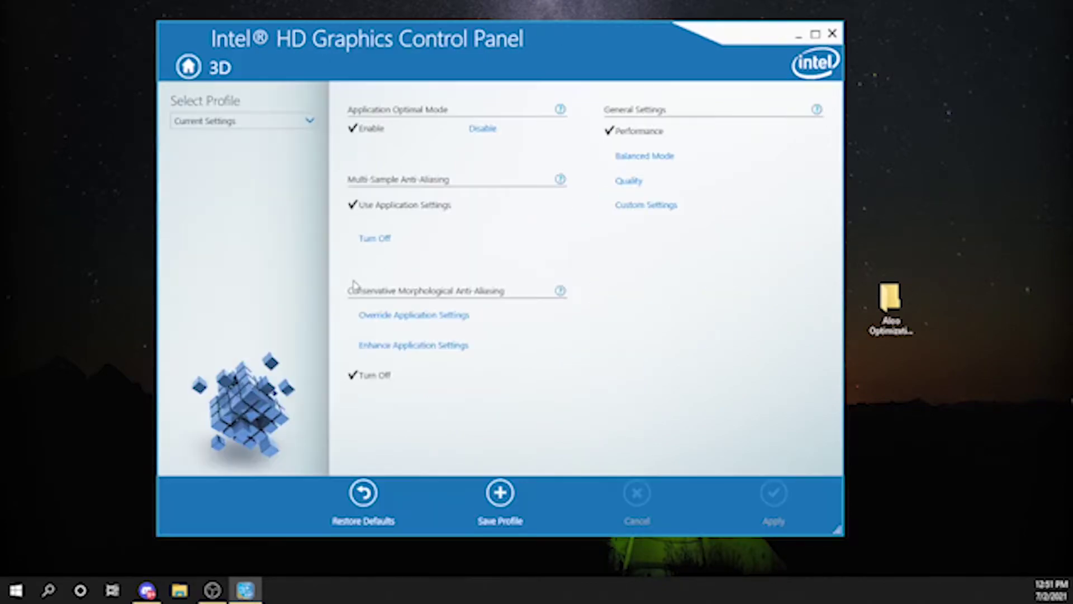
pyautogui.click(188, 67)
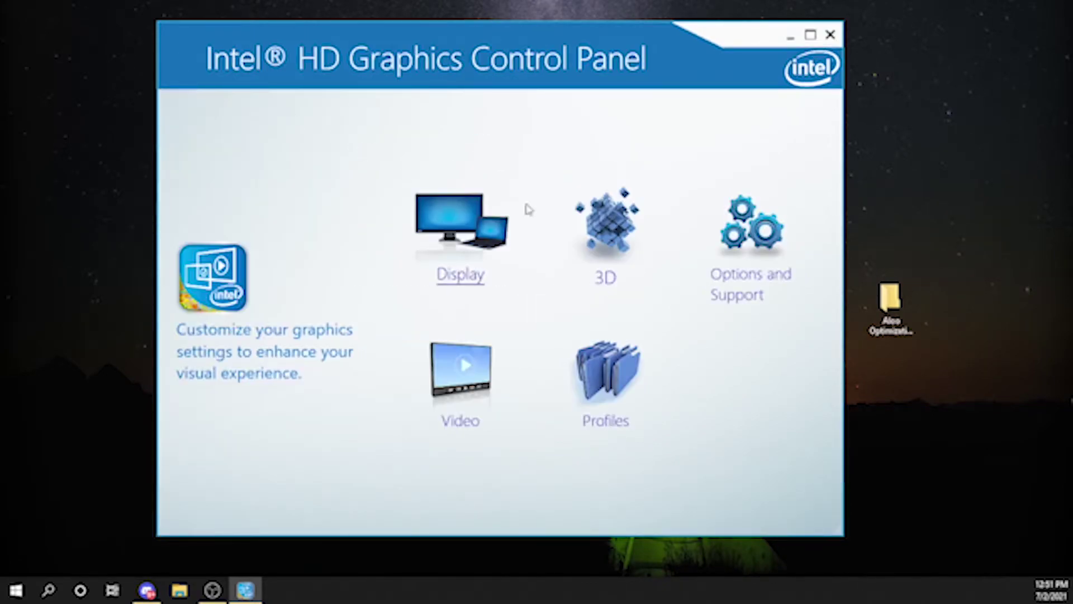
pyautogui.click(611, 241)
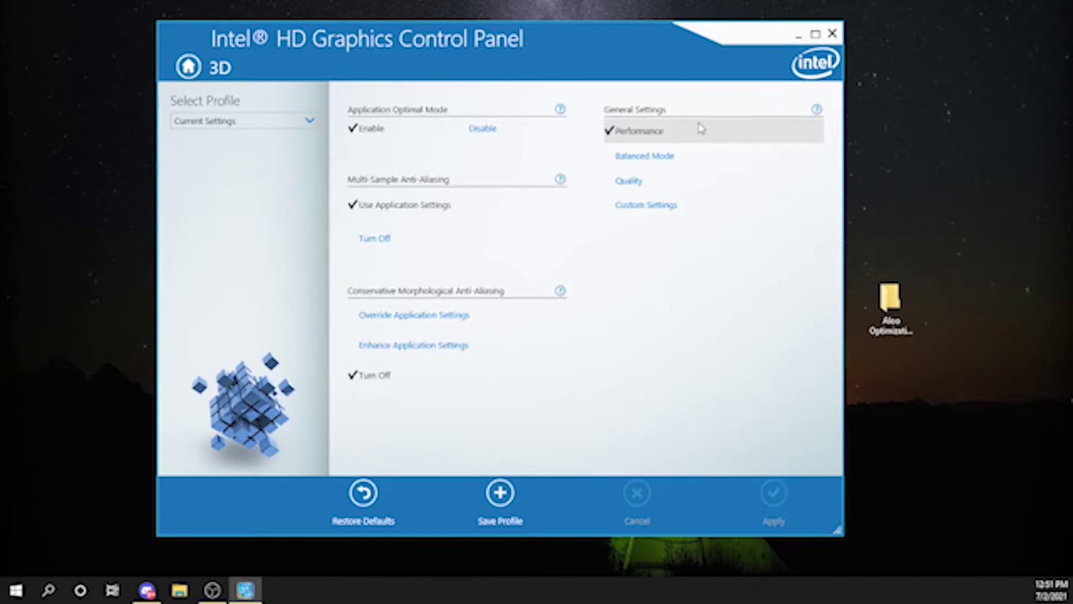
pyautogui.click(833, 34)
pyautogui.rightClick(669, 164)
pyautogui.click(695, 206)
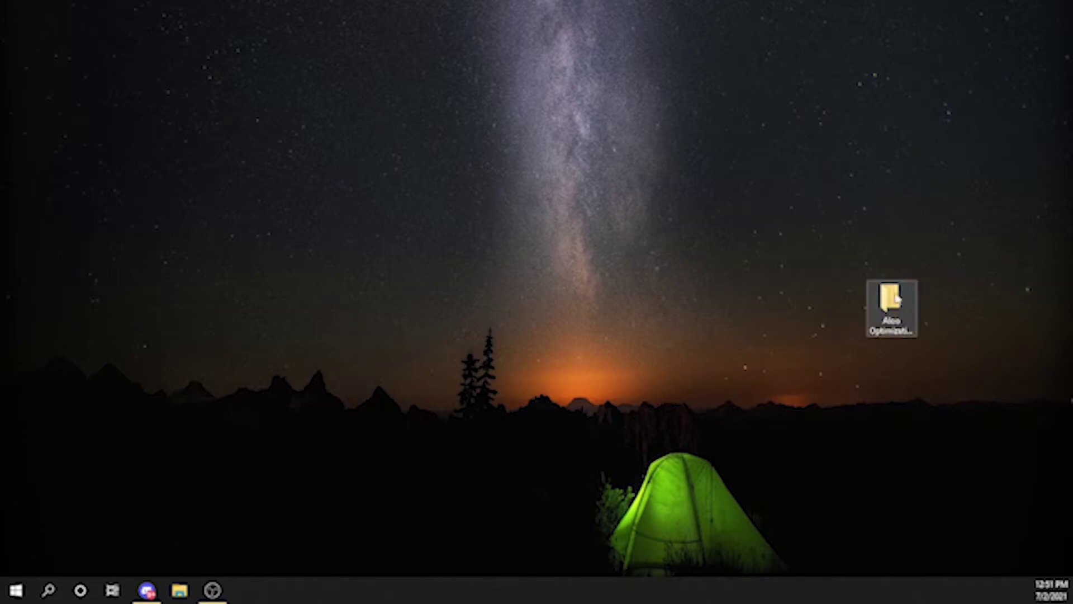
# - Open the Aloo Optimizations folder from the desktop
pyautogui.rightClick(908, 296)
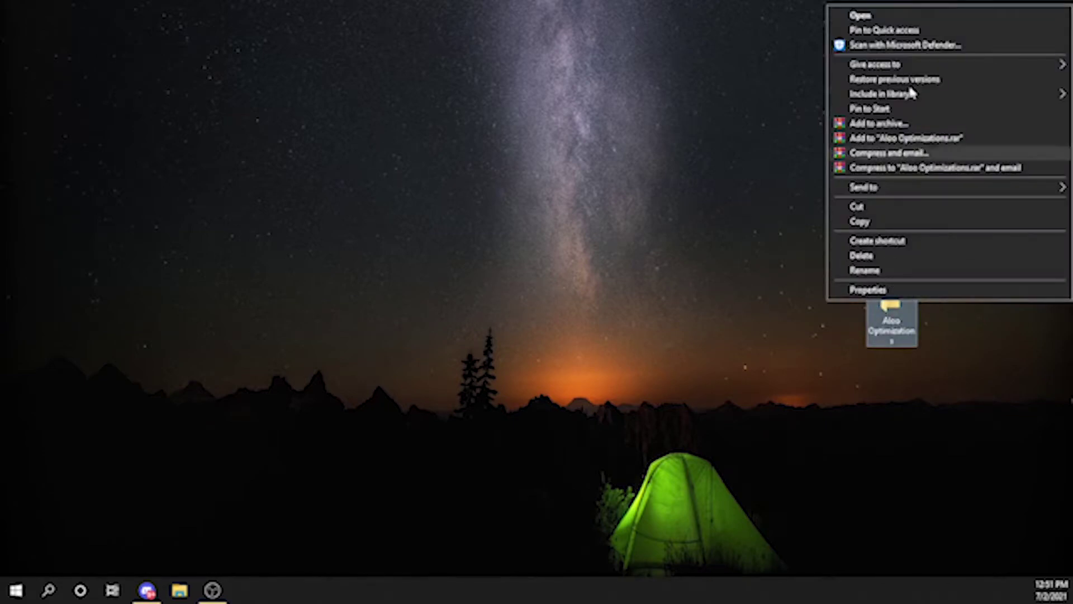
pyautogui.click(905, 15)
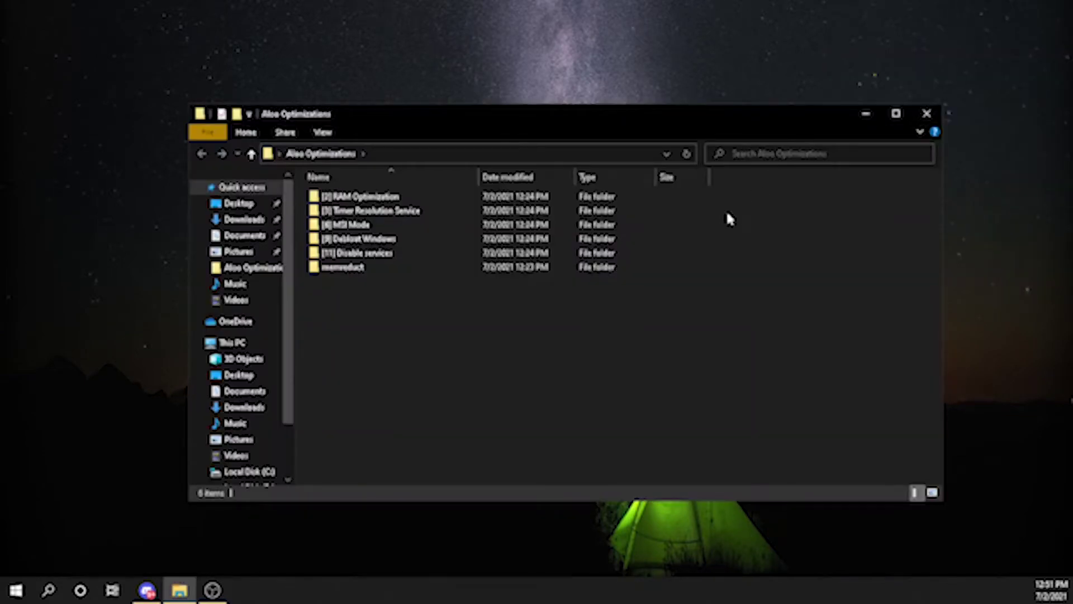
pyautogui.moveTo(480, 441); pyautogui.dragTo(614, 204)
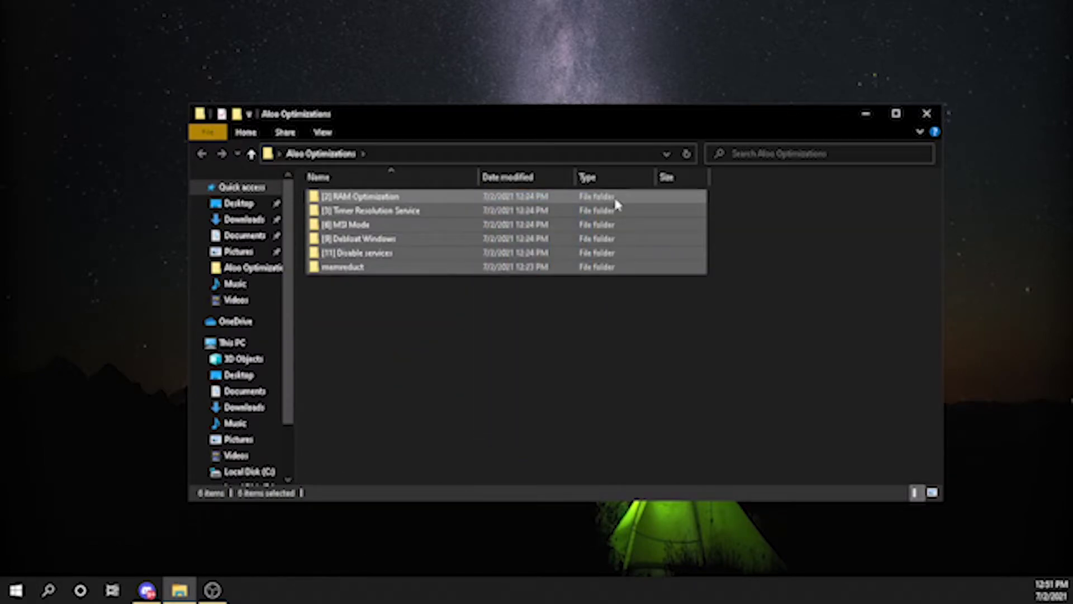
pyautogui.click(734, 306)
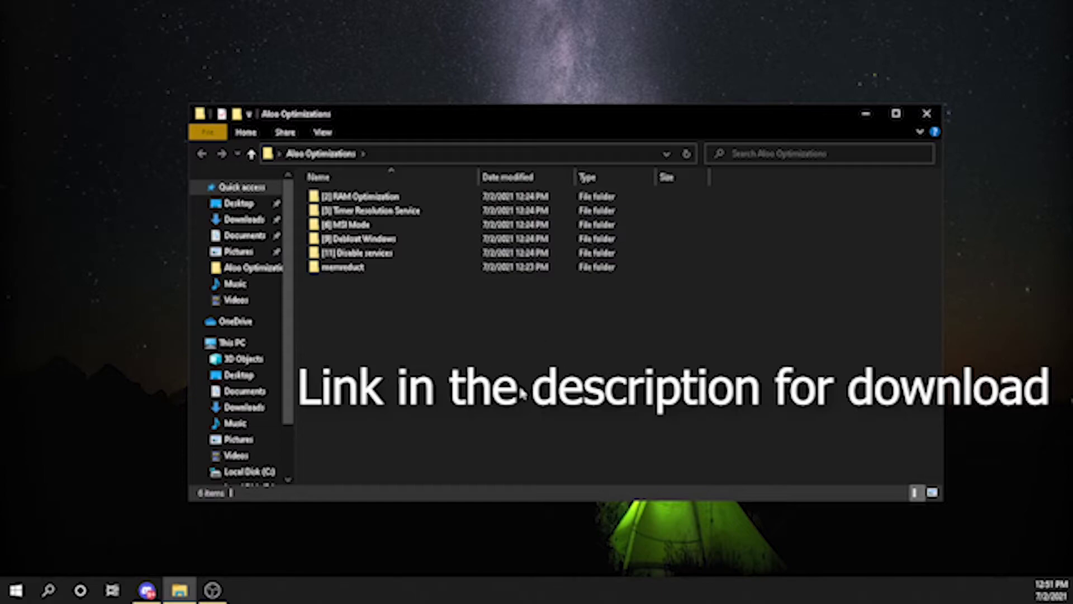
# - Open [2] RAM Optimization, try merging 12GB RAM.reg, cancel the publisher warning, and go back up
pyautogui.rightClick(448, 199)
pyautogui.click(470, 209)
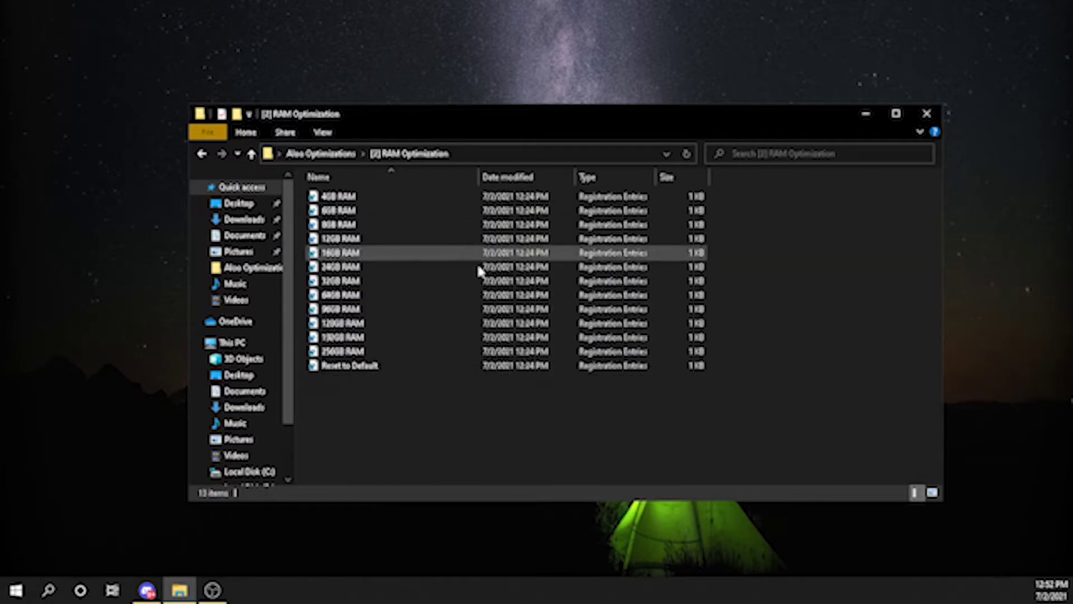
pyautogui.rightClick(362, 239)
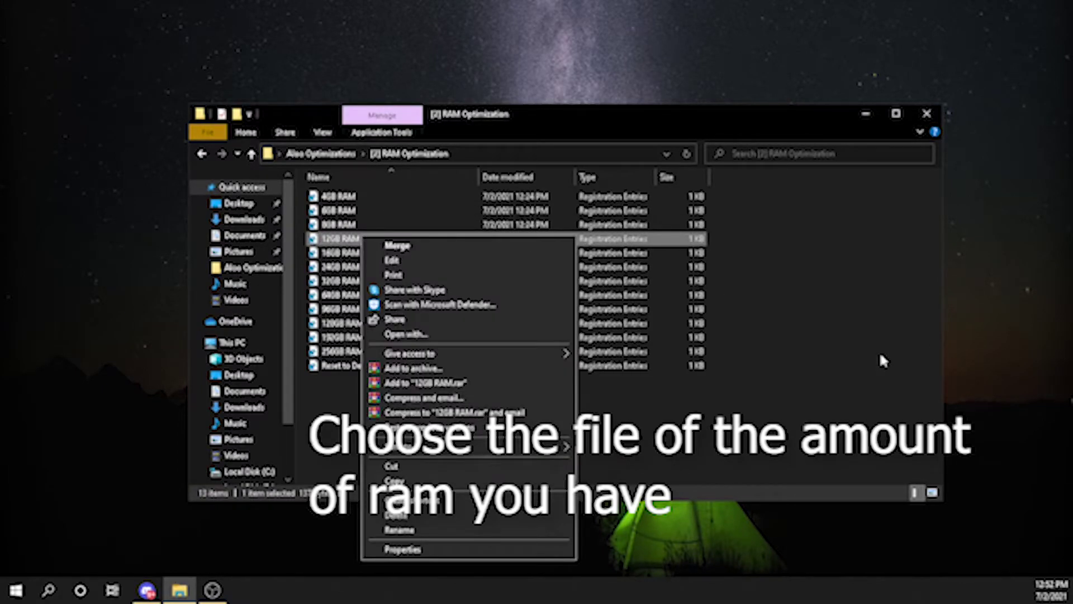
pyautogui.click(471, 241)
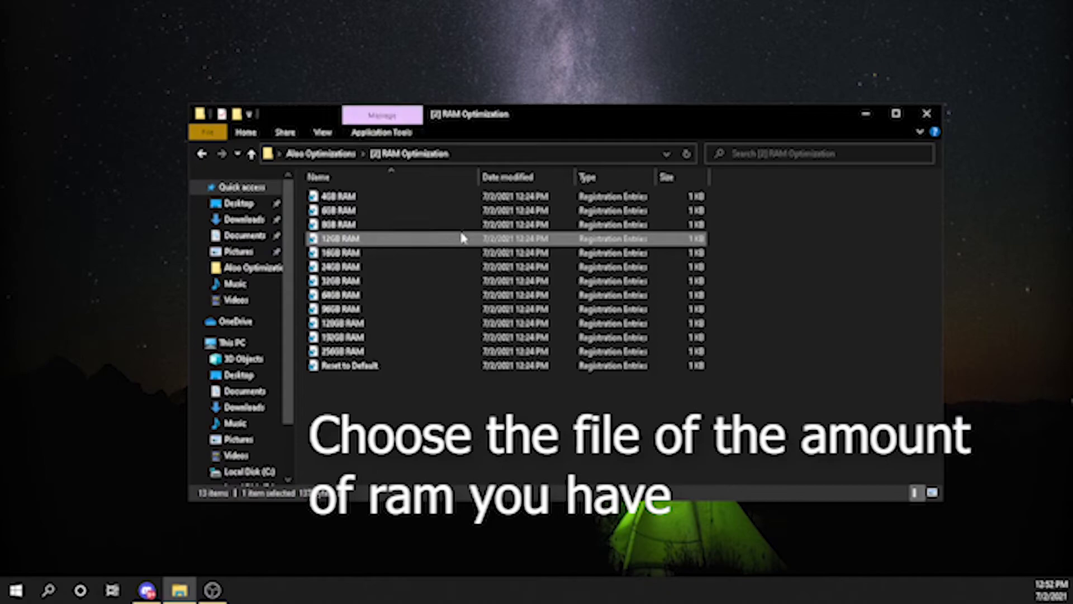
pyautogui.doubleClick(461, 238)
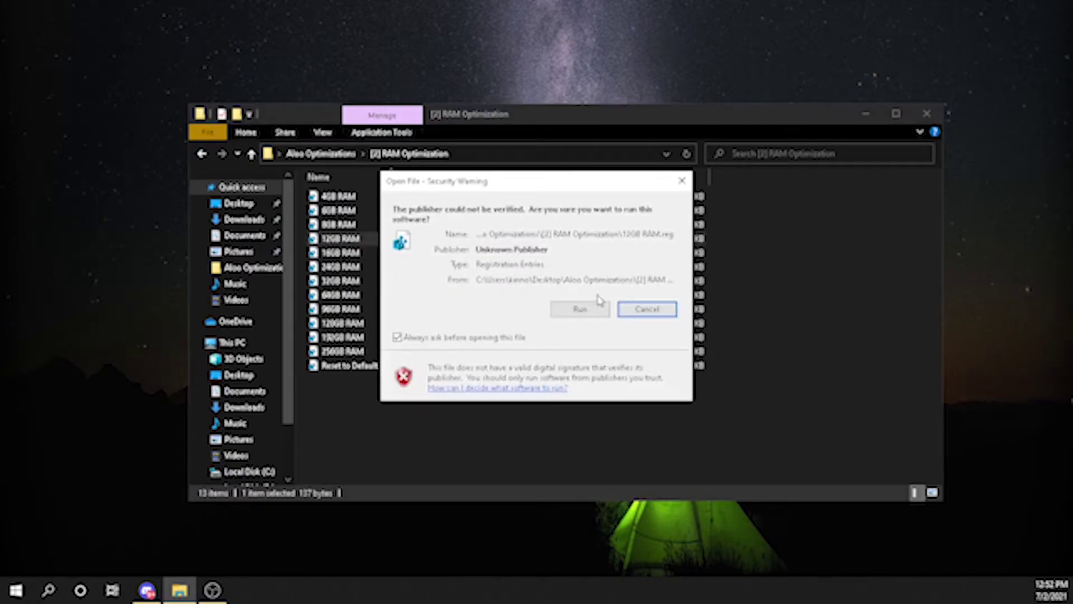
pyautogui.click(636, 311)
pyautogui.hotkey('alt', 'Up')
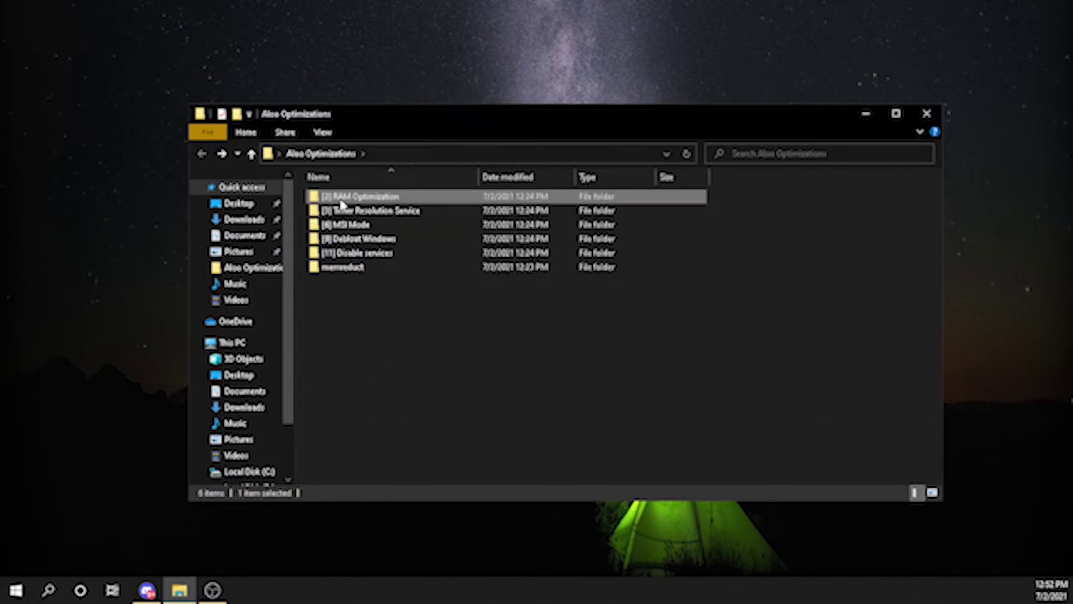
# - Run the Timer Resolution Service script past SmartScreen and proceed with the Visual C++ redistributable setup
pyautogui.doubleClick(367, 216)
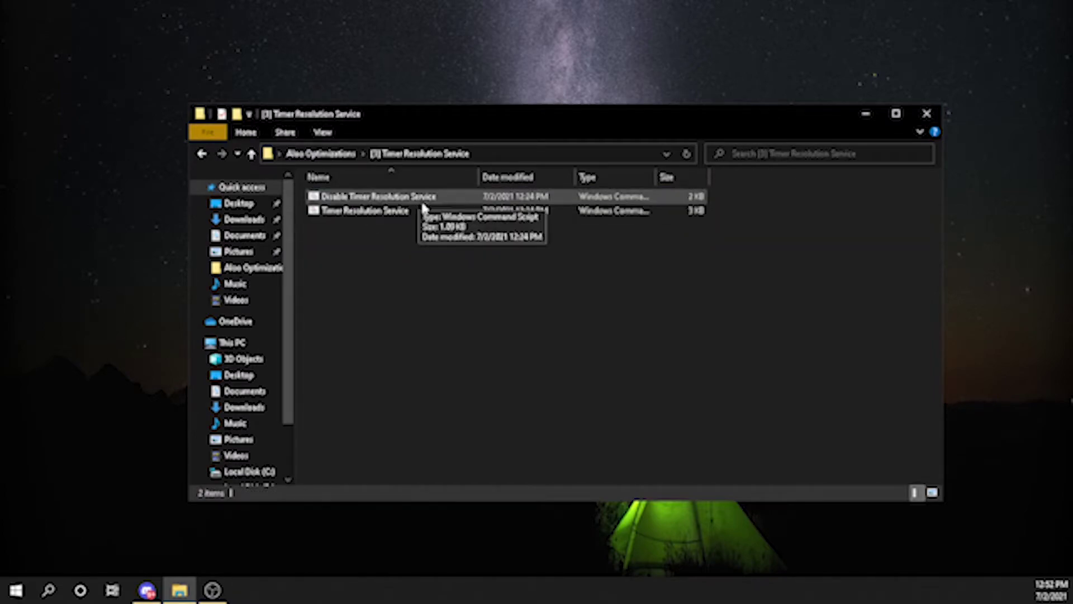
pyautogui.click(425, 213)
pyautogui.rightClick(425, 215)
pyautogui.click(455, 222)
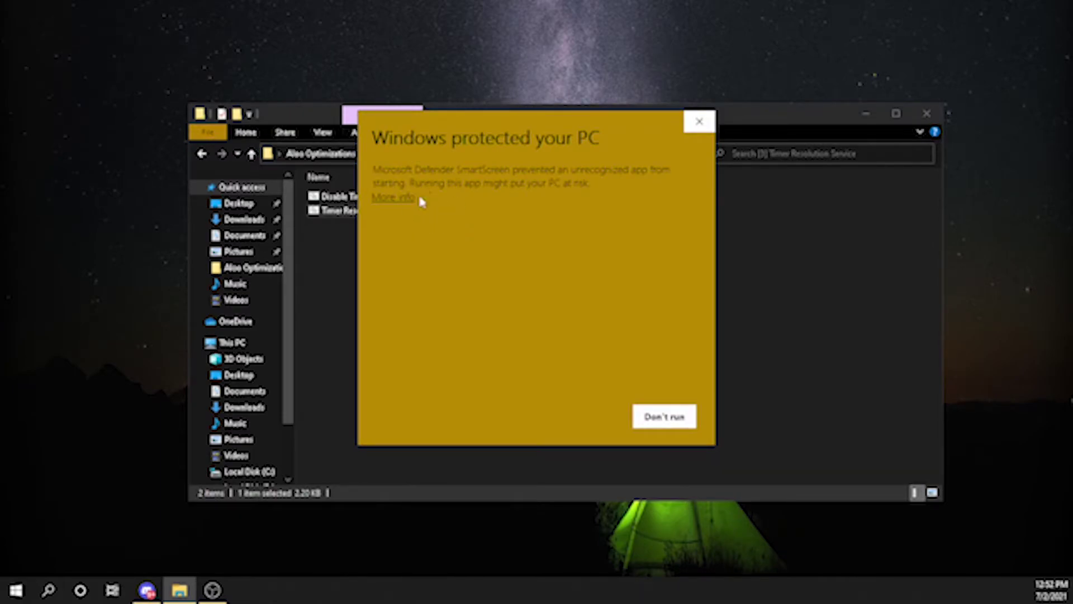
pyautogui.click(418, 200)
pyautogui.click(584, 426)
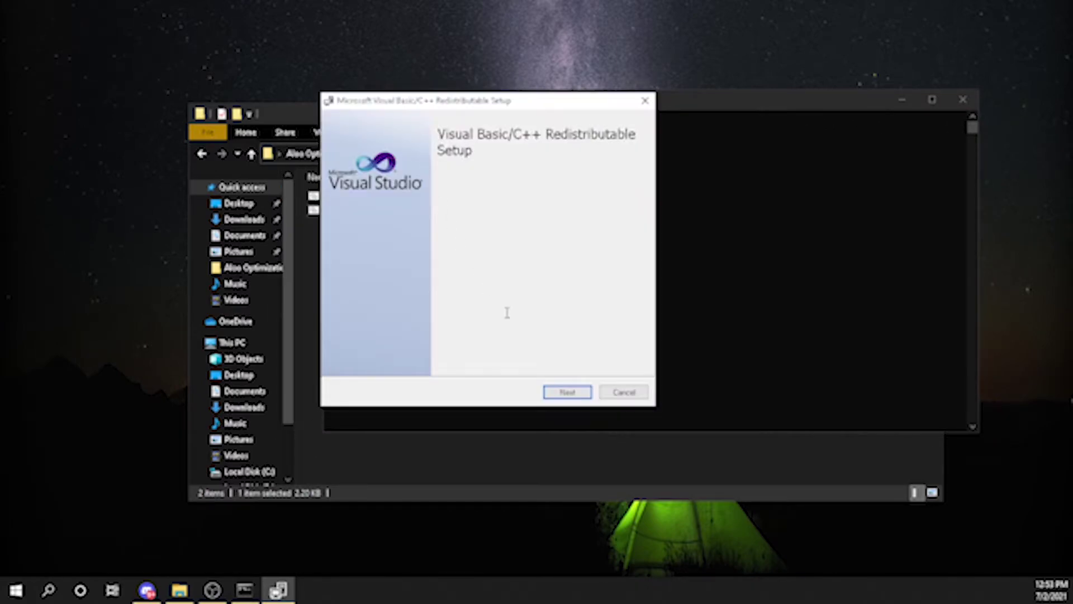
pyautogui.click(565, 392)
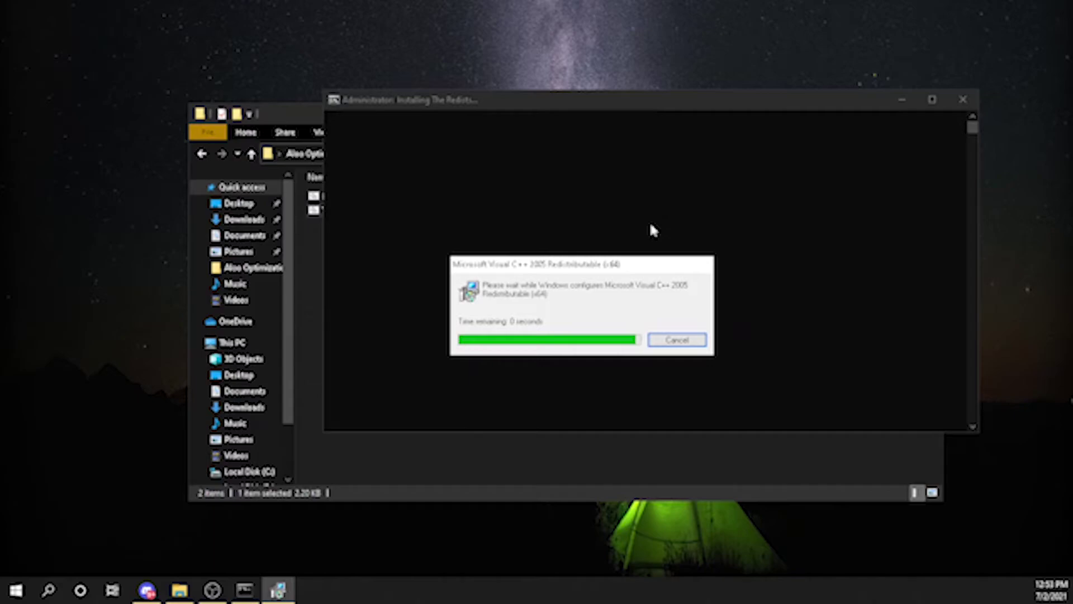
# - Launch the MSI Mode Tool from the MSI Mode folder, running it as administrator
pyautogui.click(311, 263)
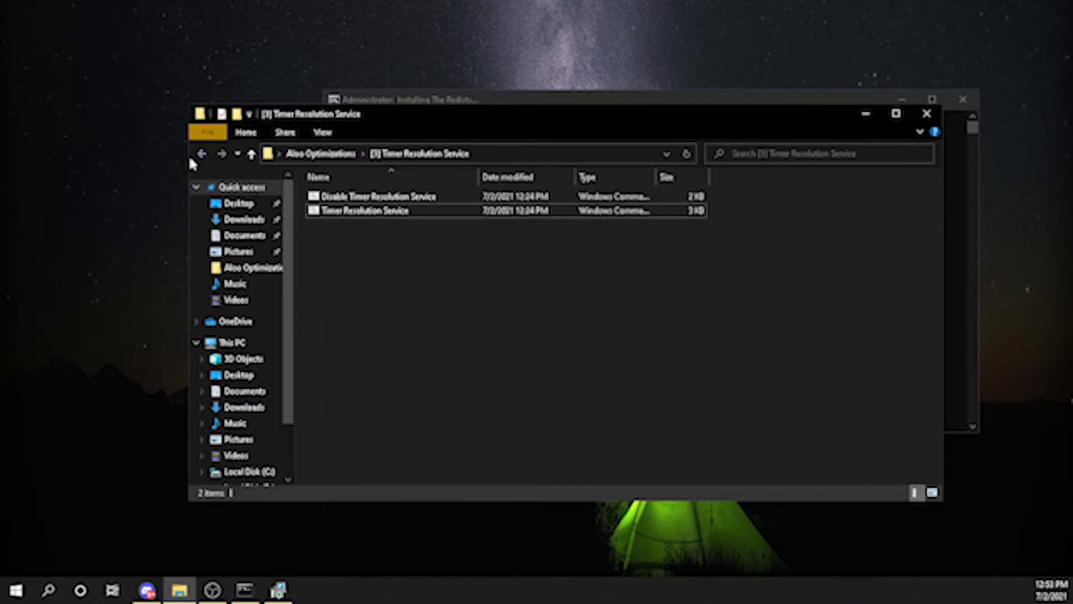
pyautogui.click(203, 154)
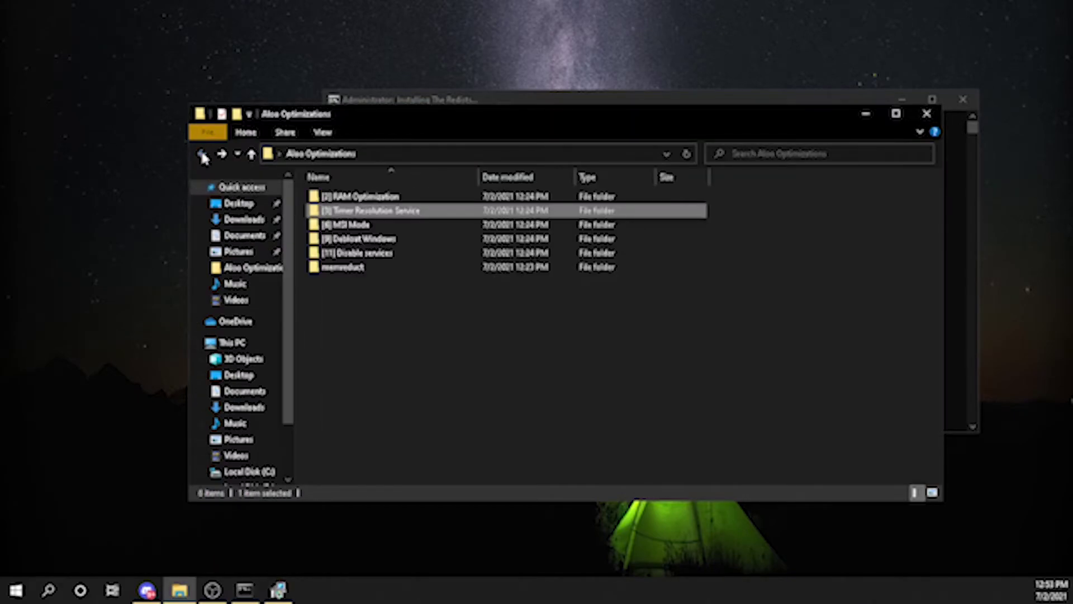
pyautogui.doubleClick(366, 226)
pyautogui.click(373, 200)
pyautogui.rightClick(374, 202)
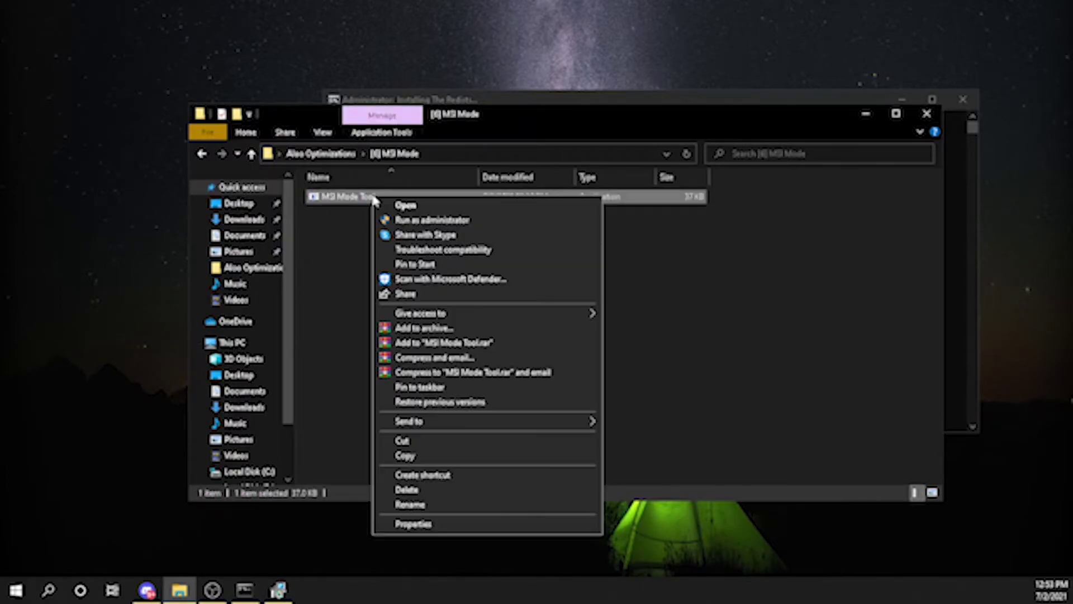
pyautogui.click(414, 217)
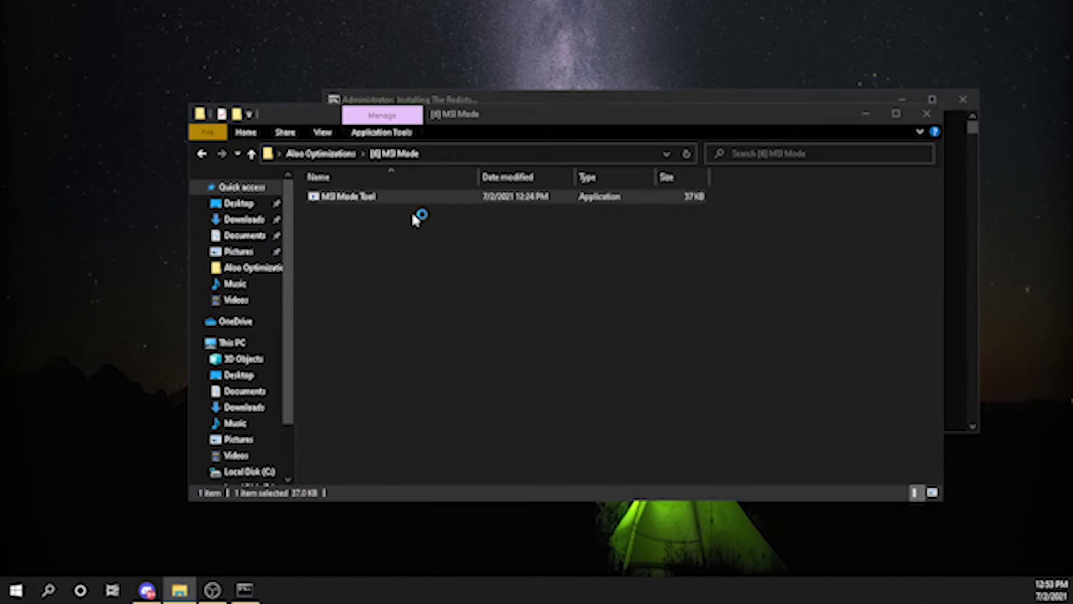
pyautogui.click(381, 198)
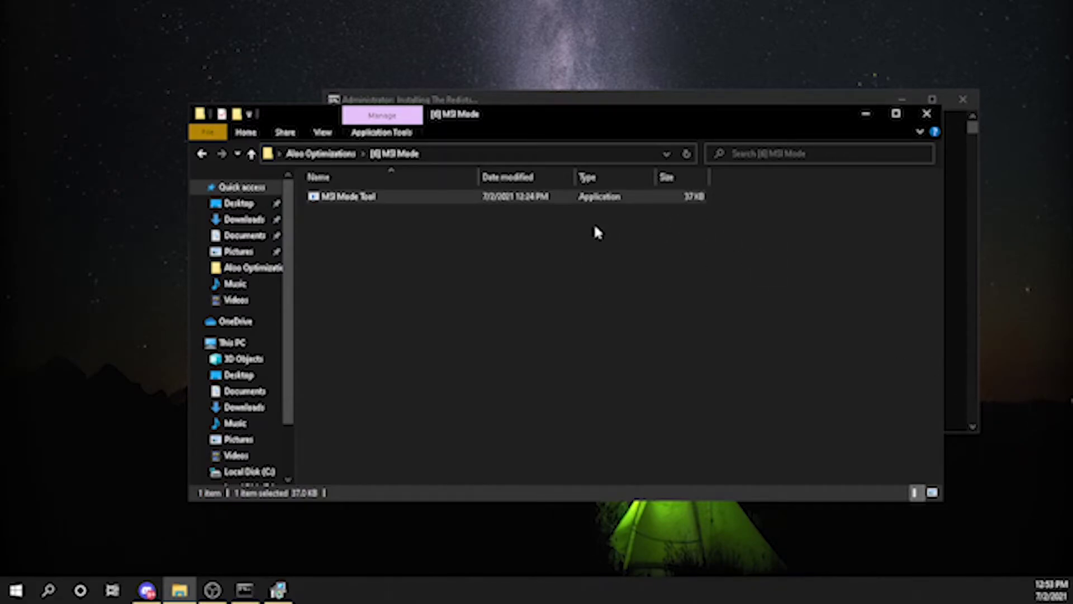
pyautogui.rightClick(598, 200)
pyautogui.click(627, 208)
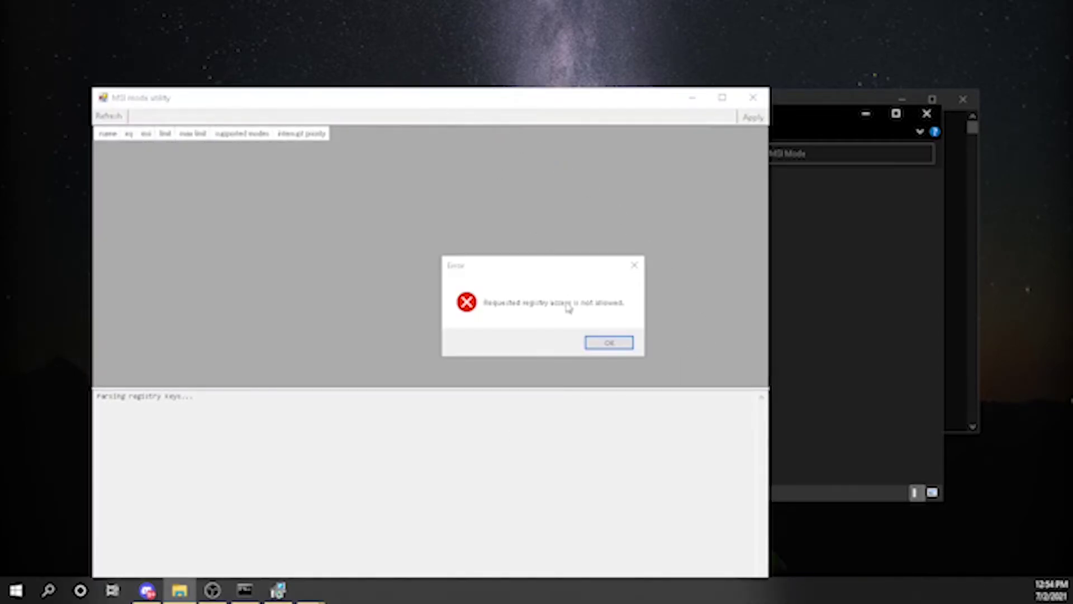
pyautogui.click(604, 343)
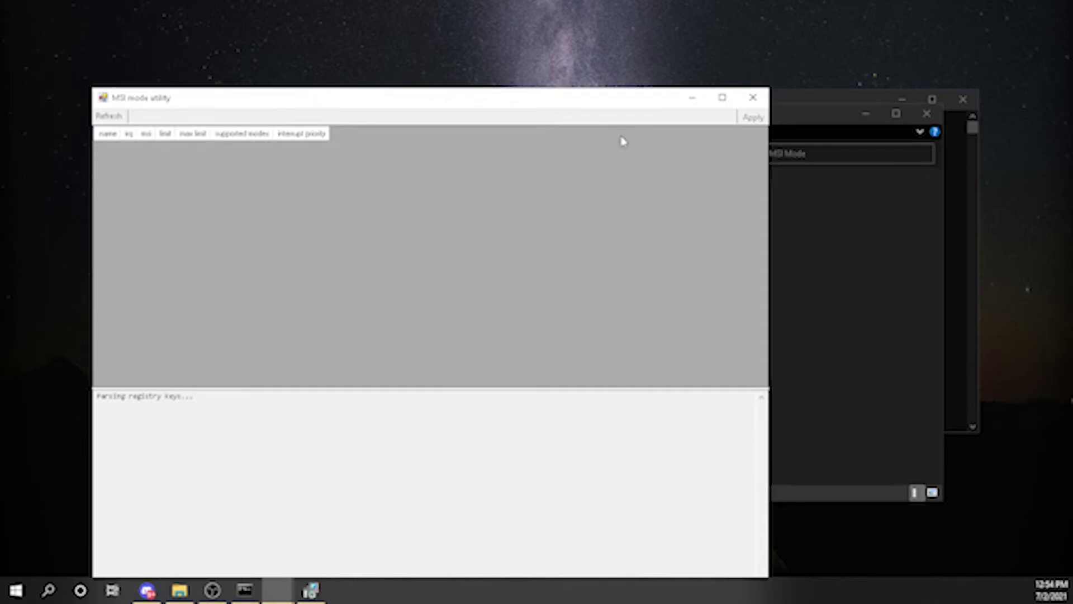
pyautogui.click(753, 98)
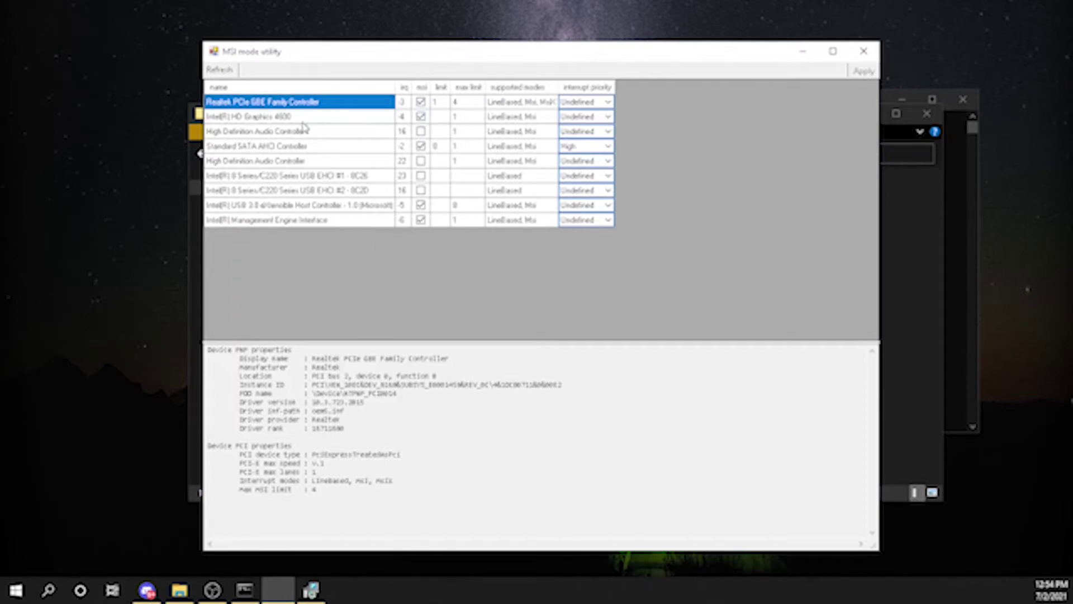
# - Set Intel(R) HD Graphics 4600 interrupt priority to High, apply, and close the tool
pyautogui.click(265, 118)
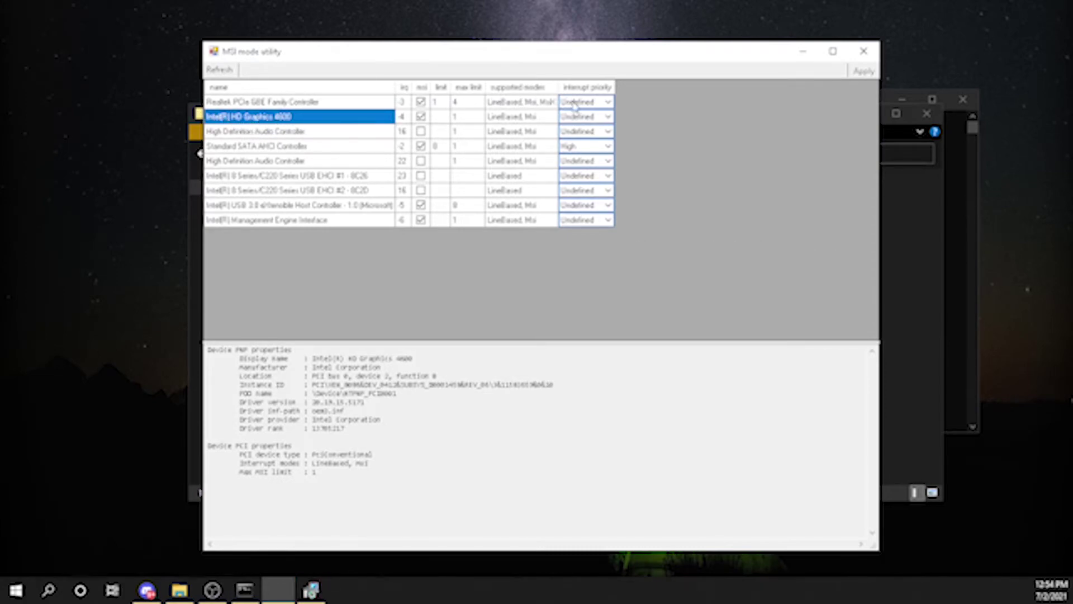
pyautogui.click(595, 116)
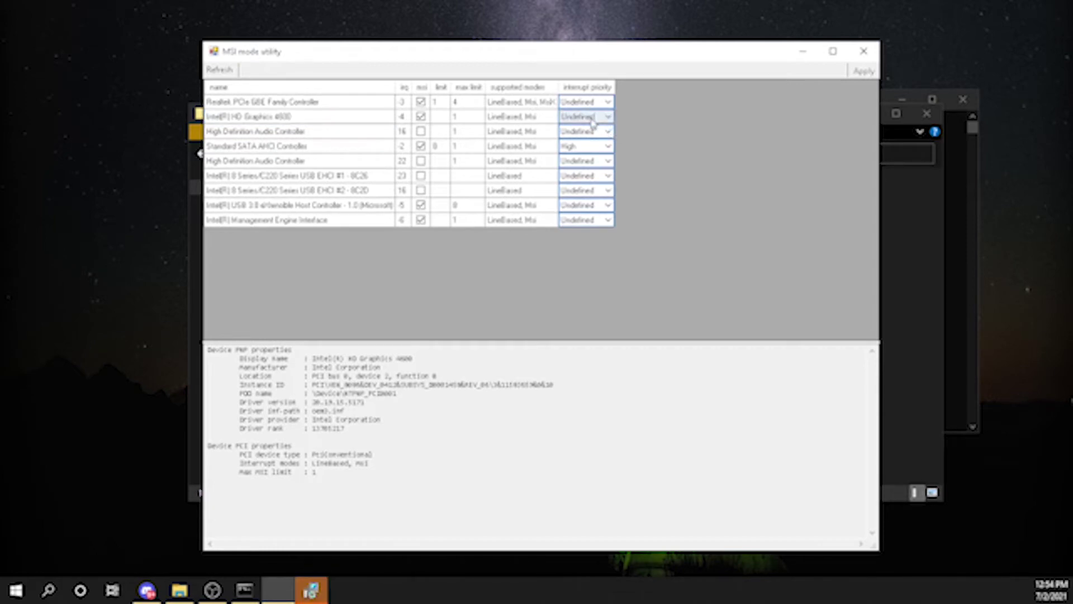
pyautogui.click(608, 116)
pyautogui.click(591, 160)
pyautogui.click(851, 73)
pyautogui.click(864, 53)
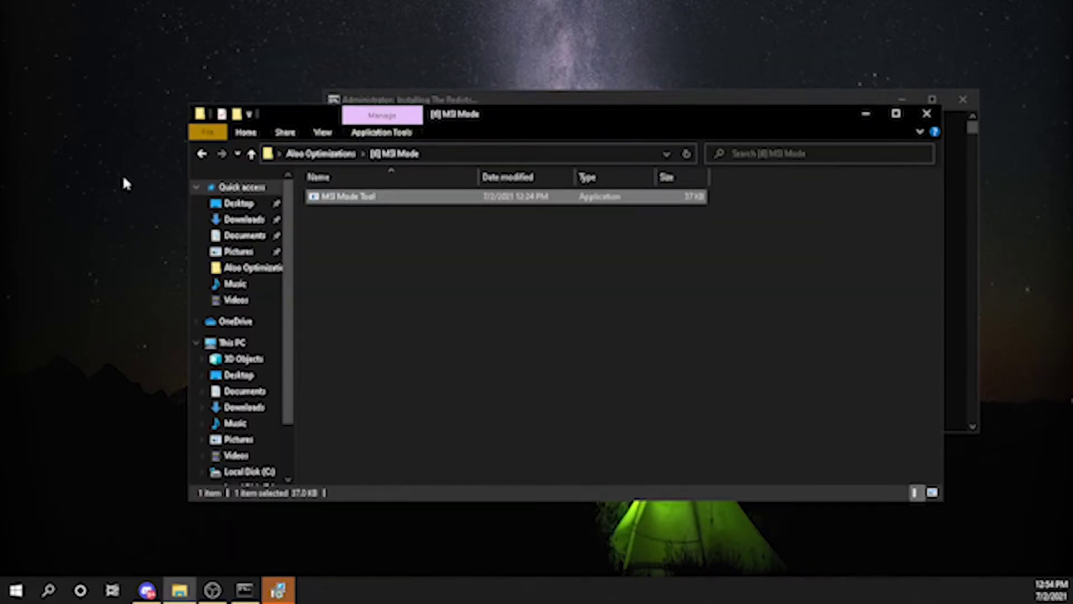
# - Run the Anti-Tracking script from [9] Debloat Windows as administrator, then return to Aloo Optimizations
pyautogui.click(202, 153)
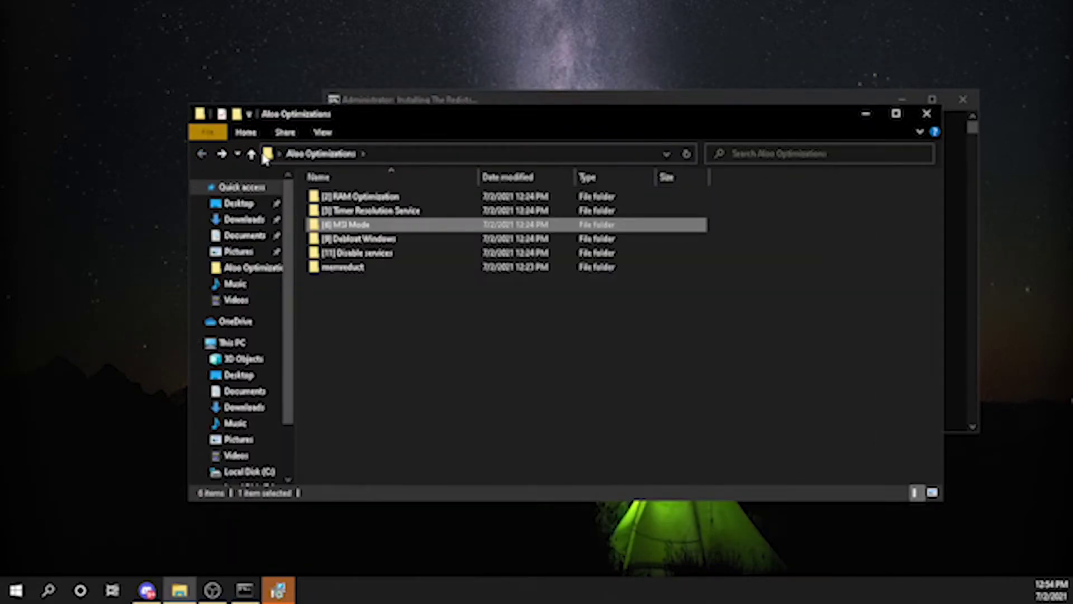
pyautogui.doubleClick(393, 240)
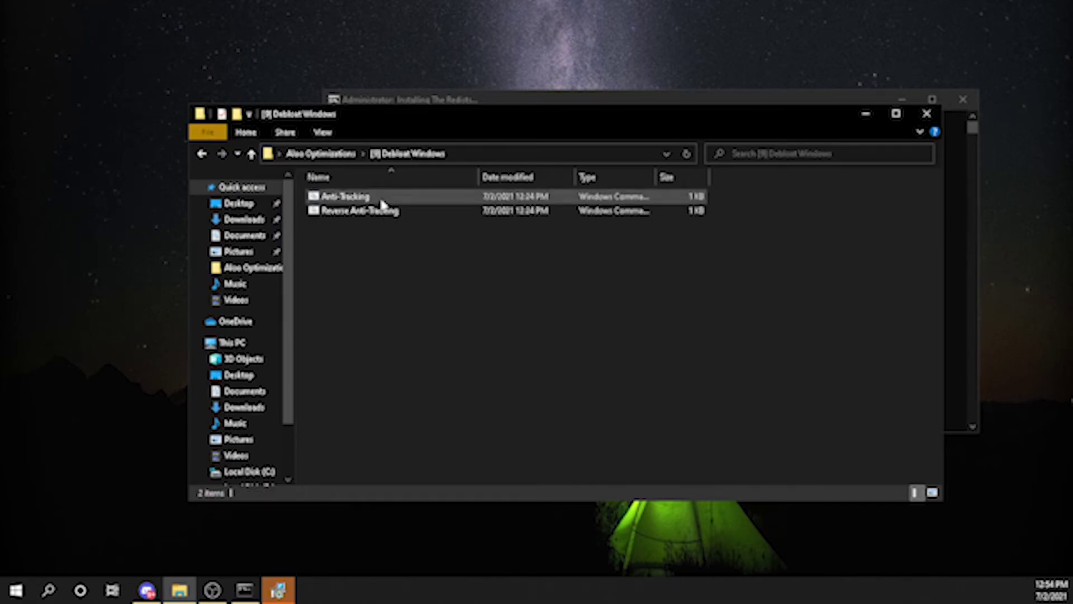
pyautogui.rightClick(382, 202)
pyautogui.click(431, 255)
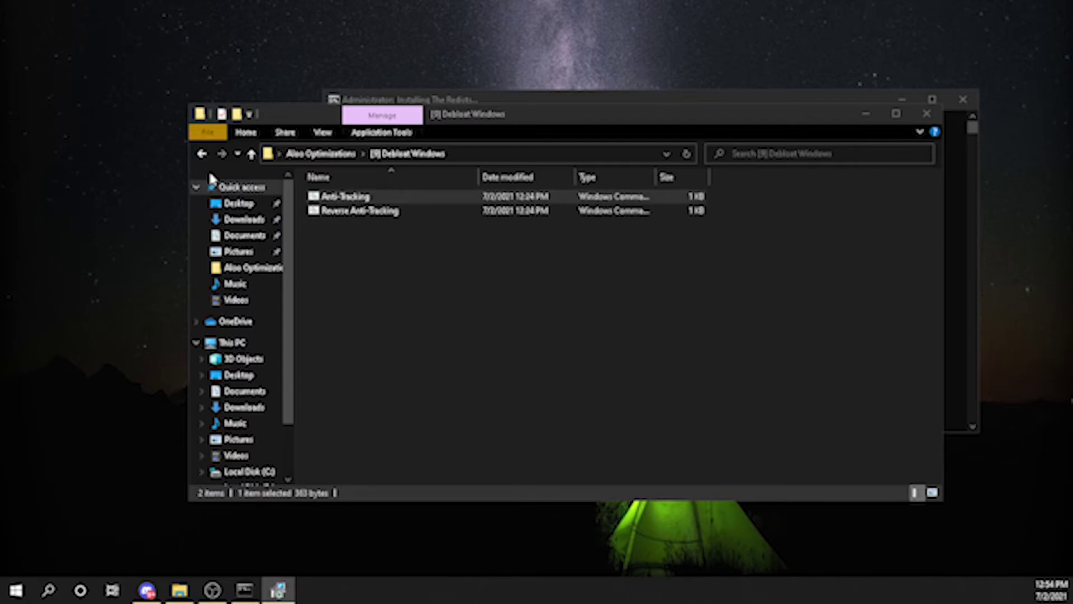
pyautogui.click(202, 153)
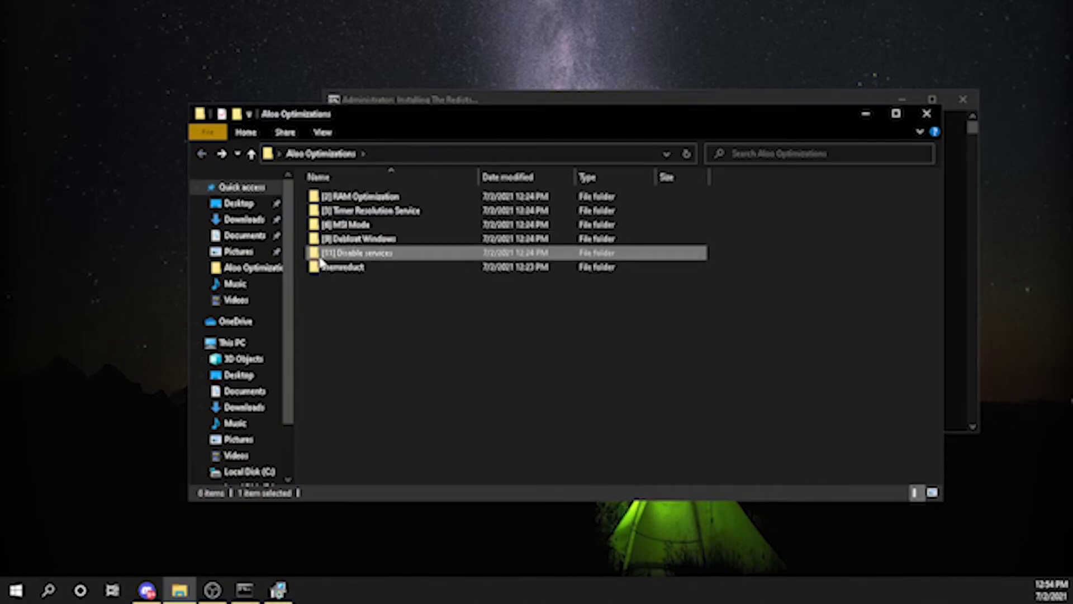
# - Run the Disable Services script from [11] Disable services as administrator past SmartScreen, then close its command window
pyautogui.doubleClick(338, 267)
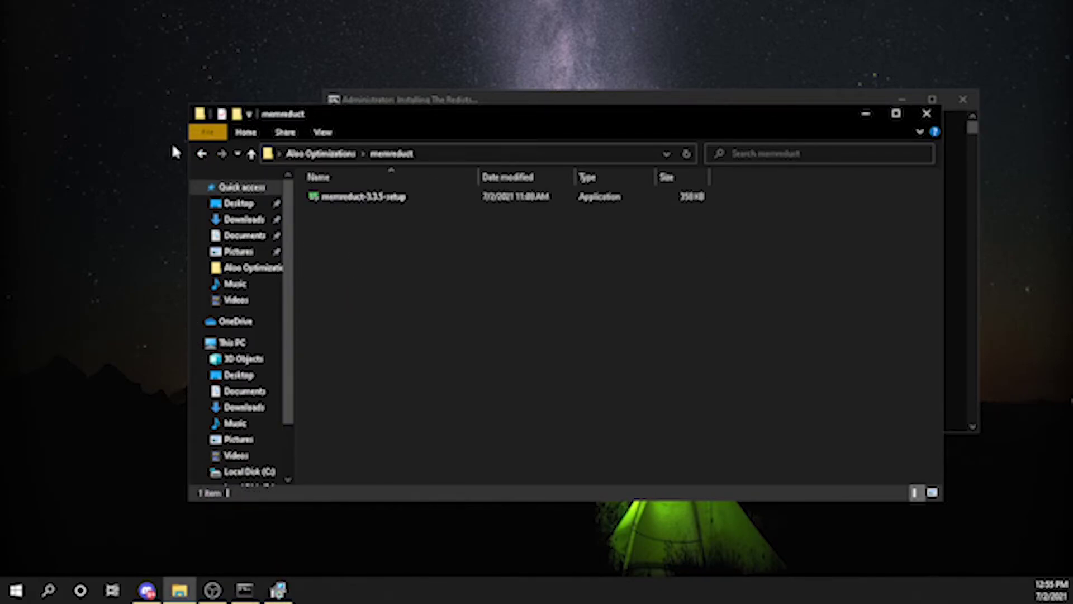
pyautogui.click(201, 153)
pyautogui.doubleClick(374, 247)
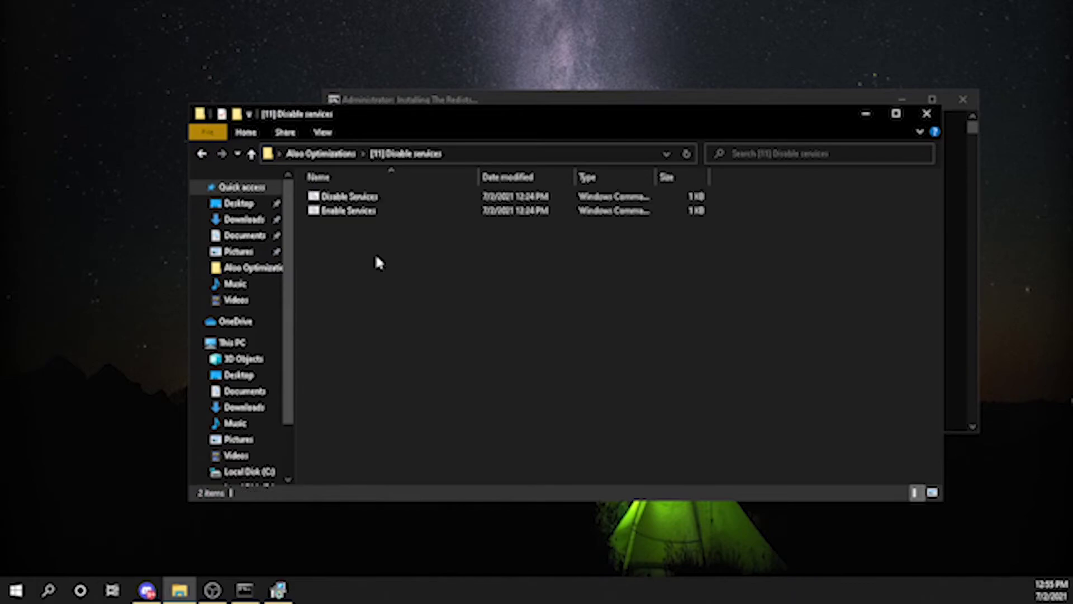
pyautogui.rightClick(383, 201)
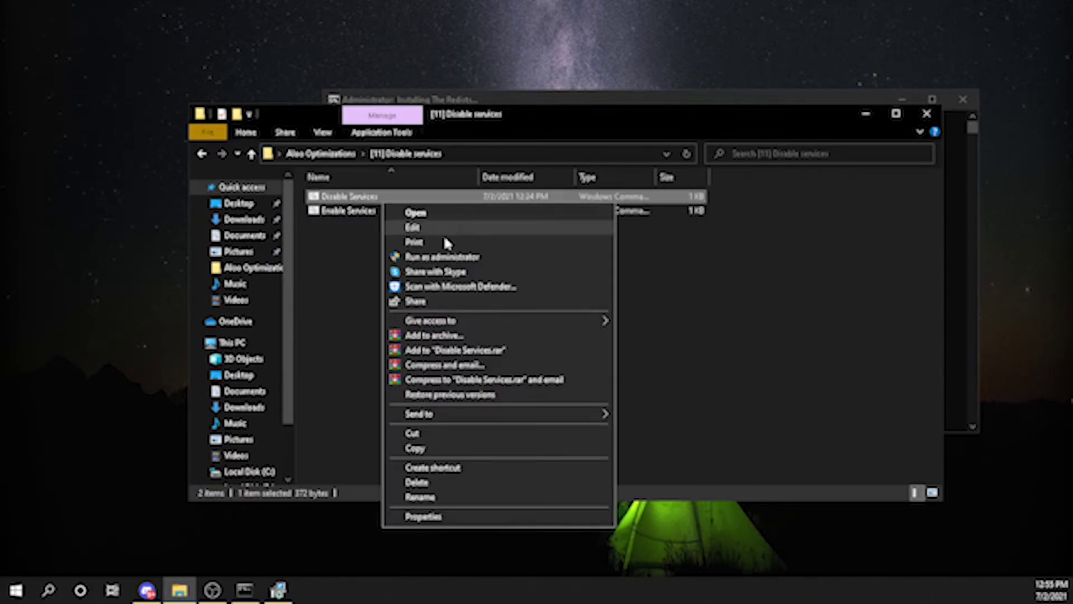
pyautogui.click(437, 257)
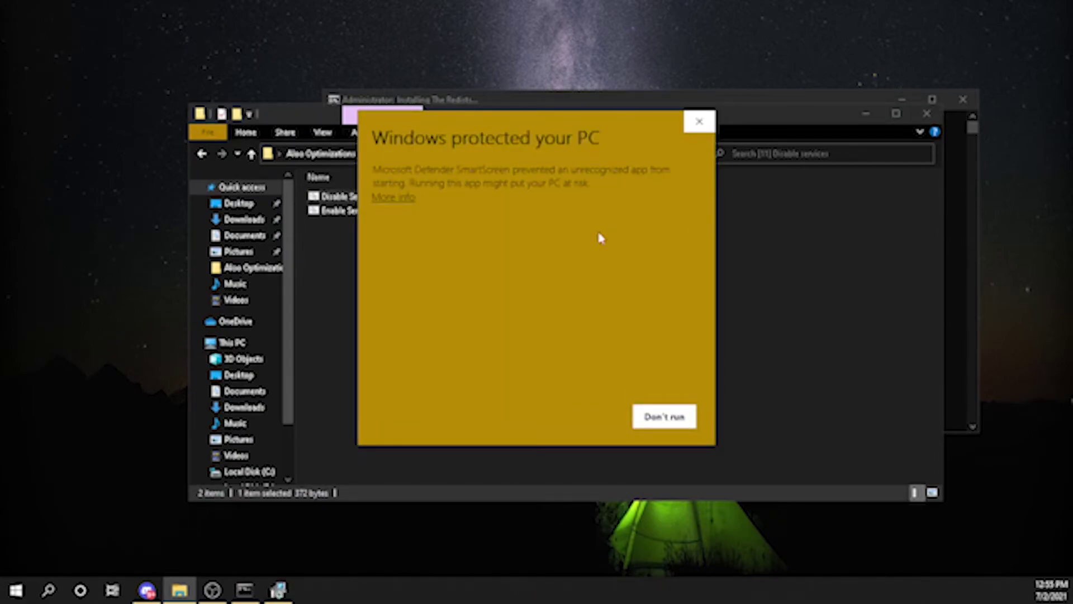
pyautogui.click(386, 198)
pyautogui.click(598, 413)
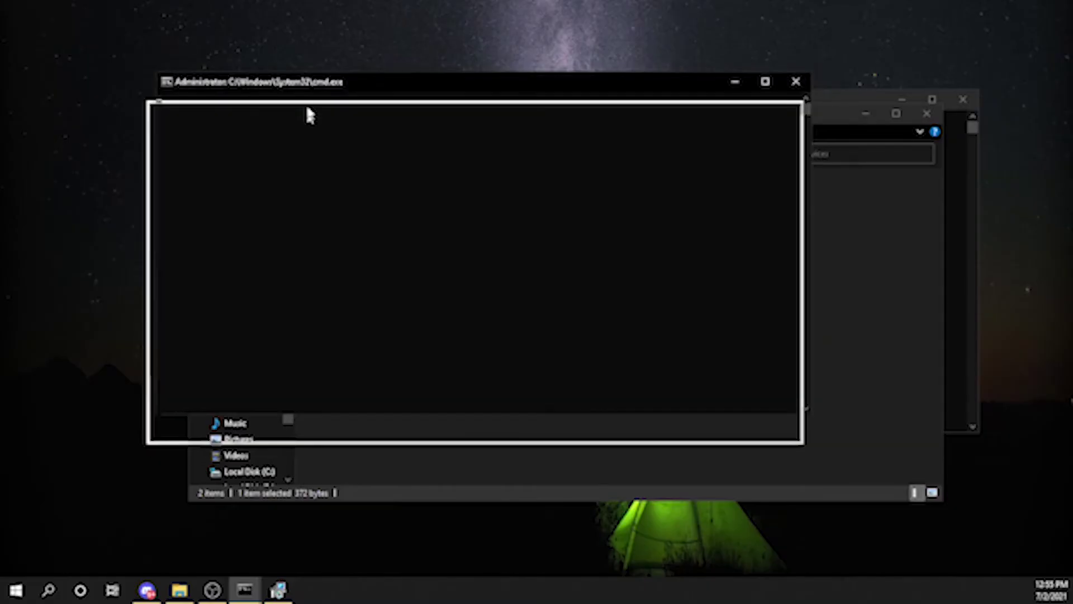
pyautogui.moveTo(307, 112); pyautogui.dragTo(360, 114)
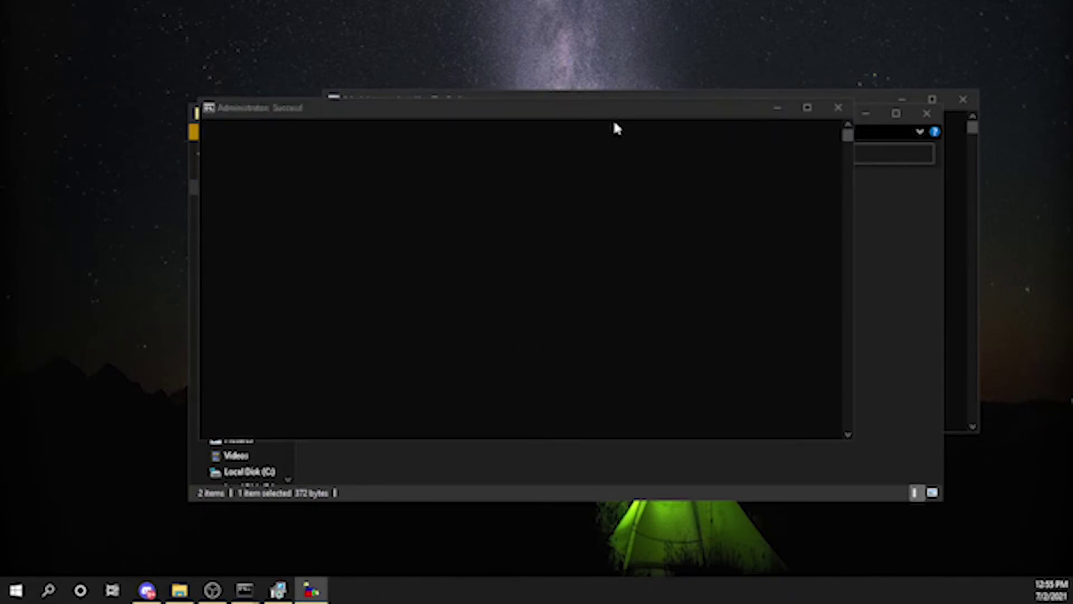
pyautogui.moveTo(581, 241); pyautogui.dragTo(581, 208)
pyautogui.click(816, 199)
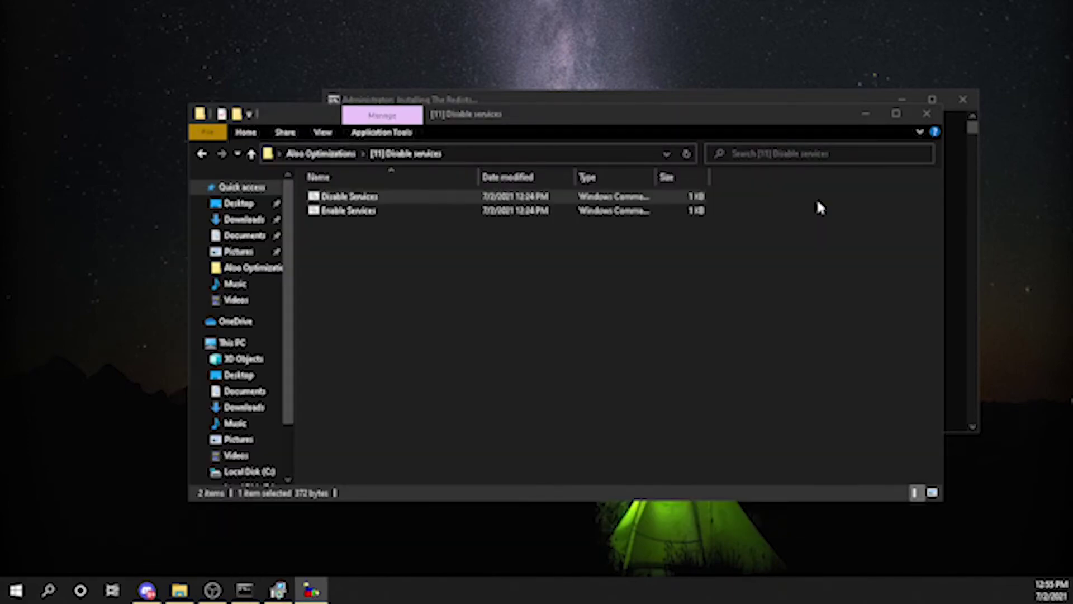
pyautogui.hotkey('alt', 'Up')
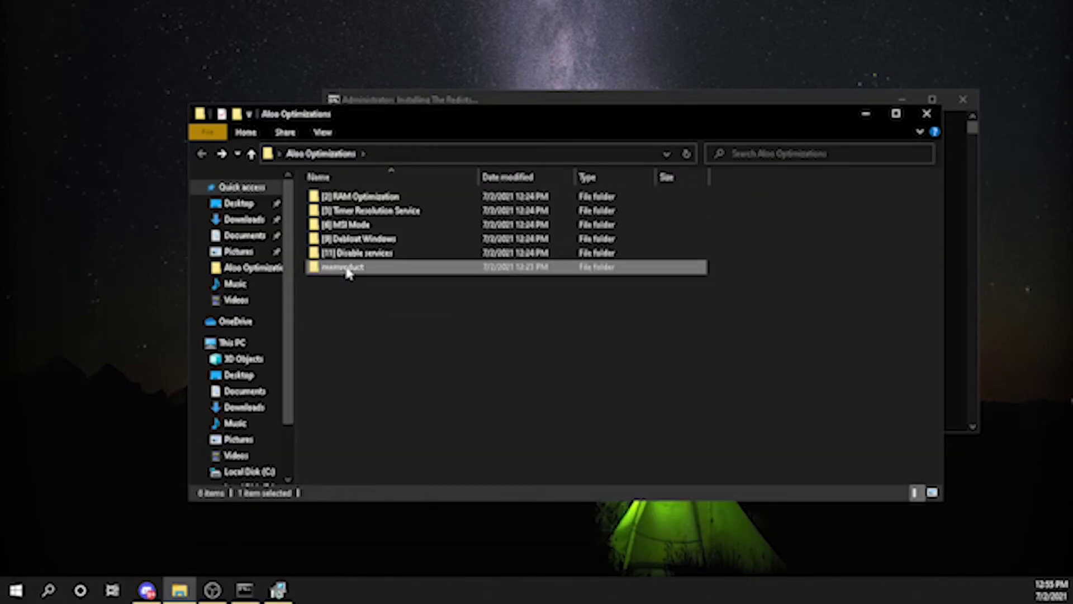
# - Open the memreduct folder and run the memreduct-3.3.5-setup installer
pyautogui.doubleClick(346, 267)
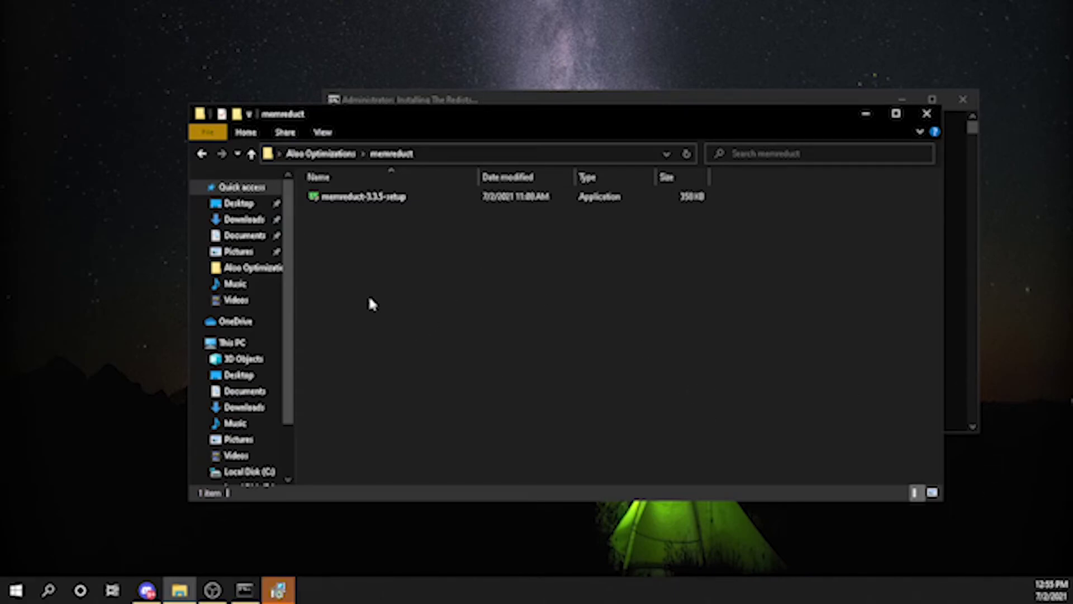
pyautogui.rightClick(364, 200)
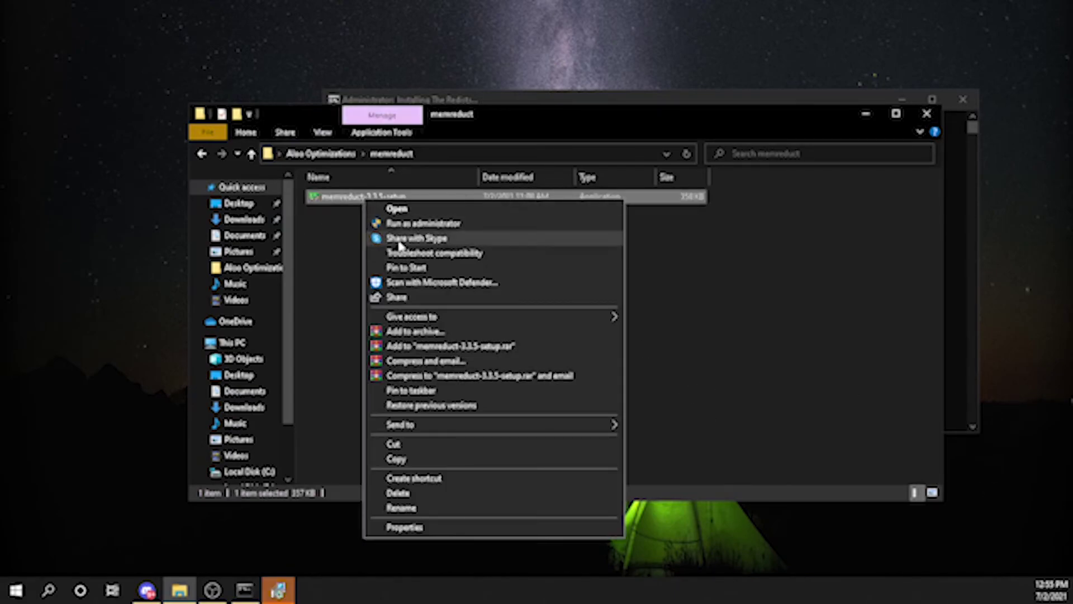
pyautogui.click(343, 249)
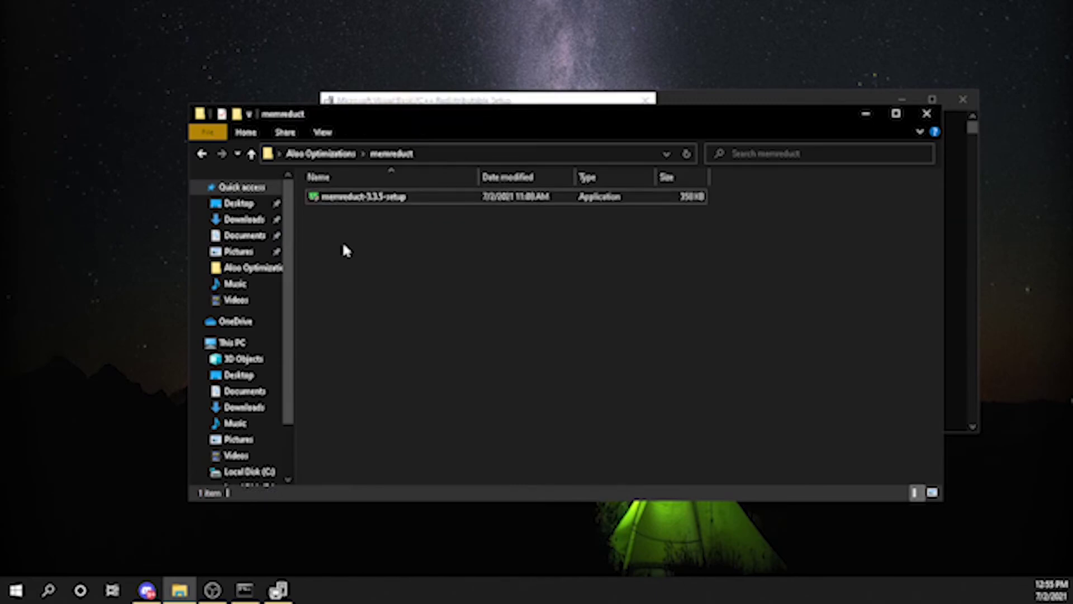
pyautogui.moveTo(470, 120); pyautogui.dragTo(423, 89)
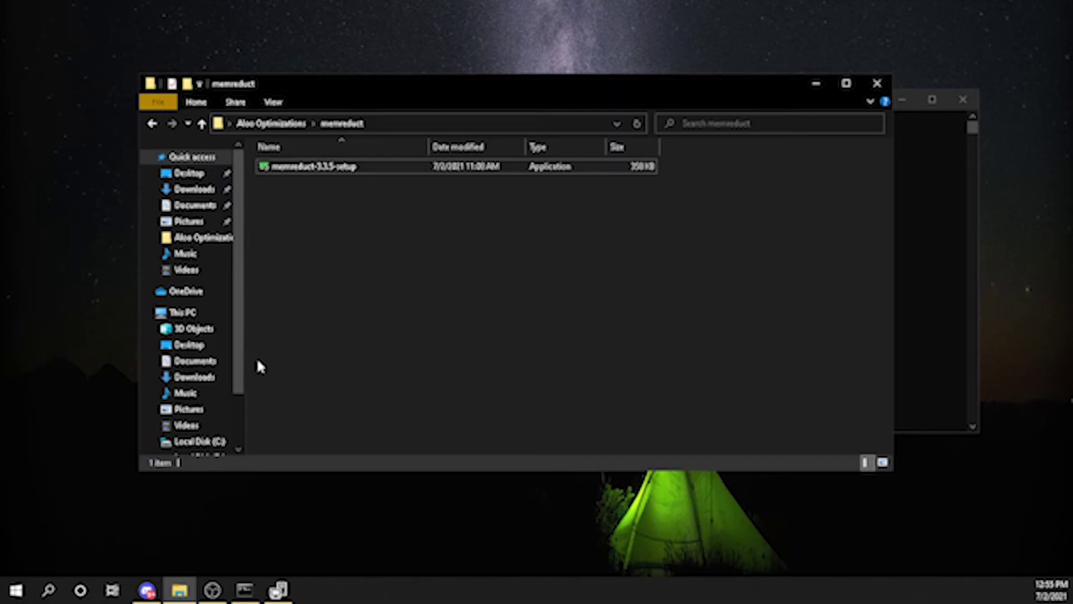
# - Launch Mem Reduct from Windows search and toggle its Start minimized setting
pyautogui.click(49, 591)
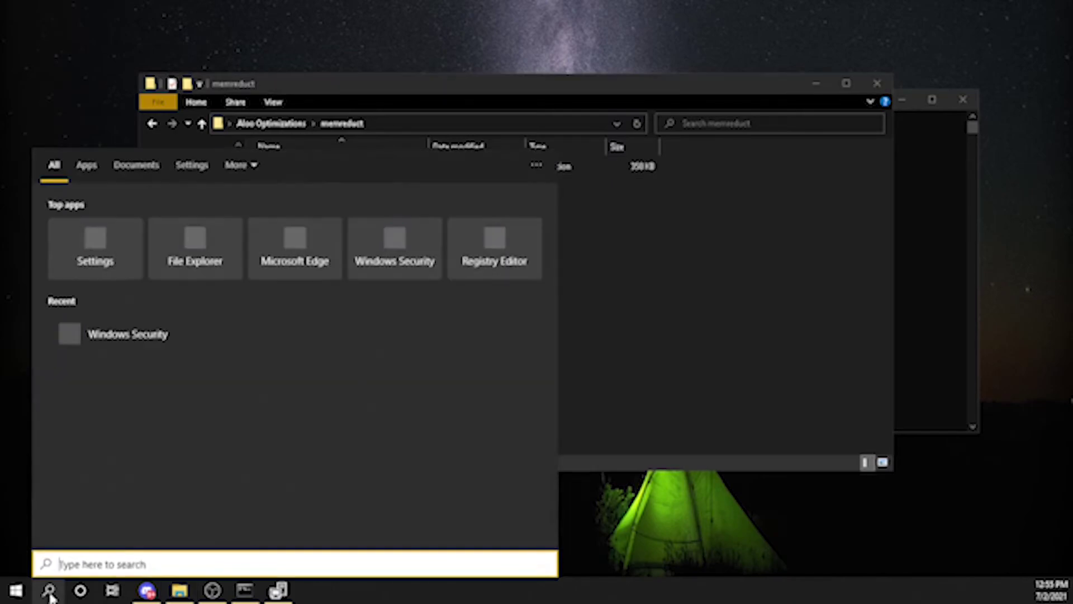
pyautogui.write('mem')
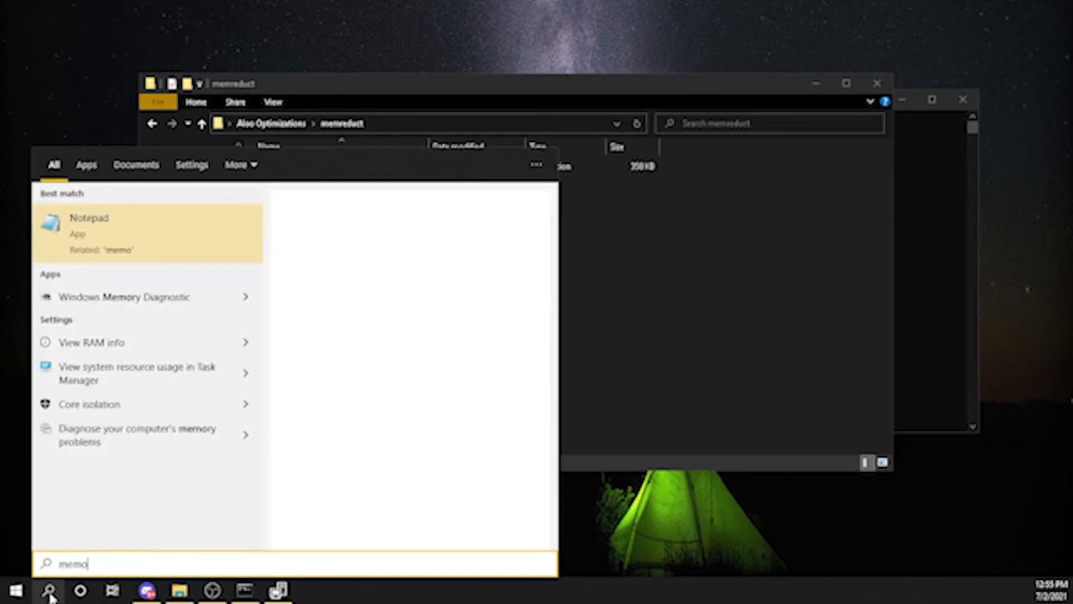
pyautogui.write(' r')
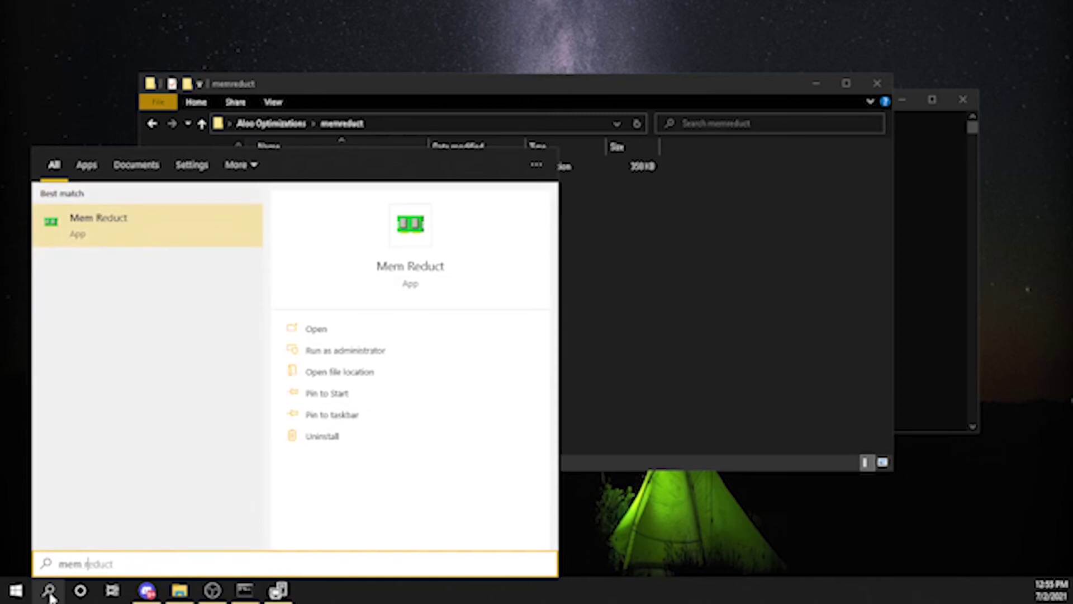
pyautogui.write('educt')
pyautogui.click(326, 331)
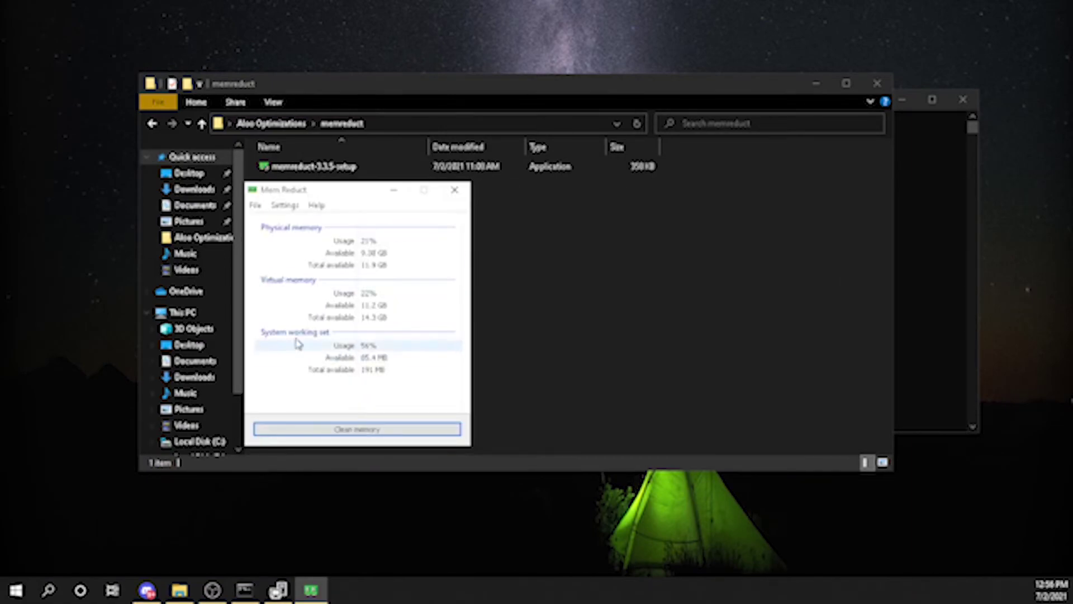
pyautogui.click(284, 206)
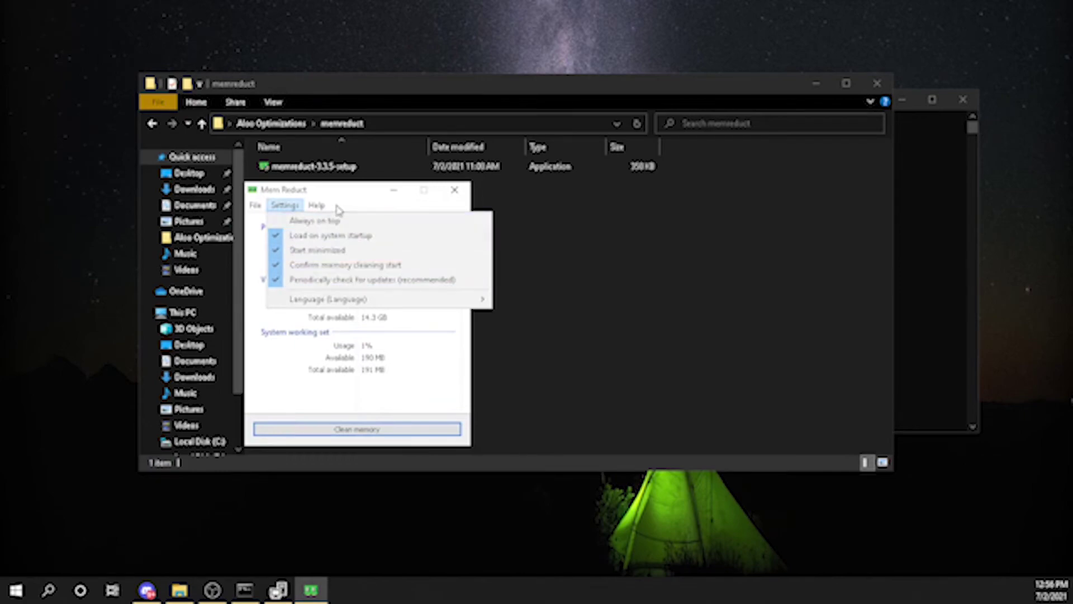
pyautogui.click(339, 252)
# - Close Mem Reduct and finish the completed Visual C++ Redistributable installer
pyautogui.click(393, 189)
pyautogui.click(278, 589)
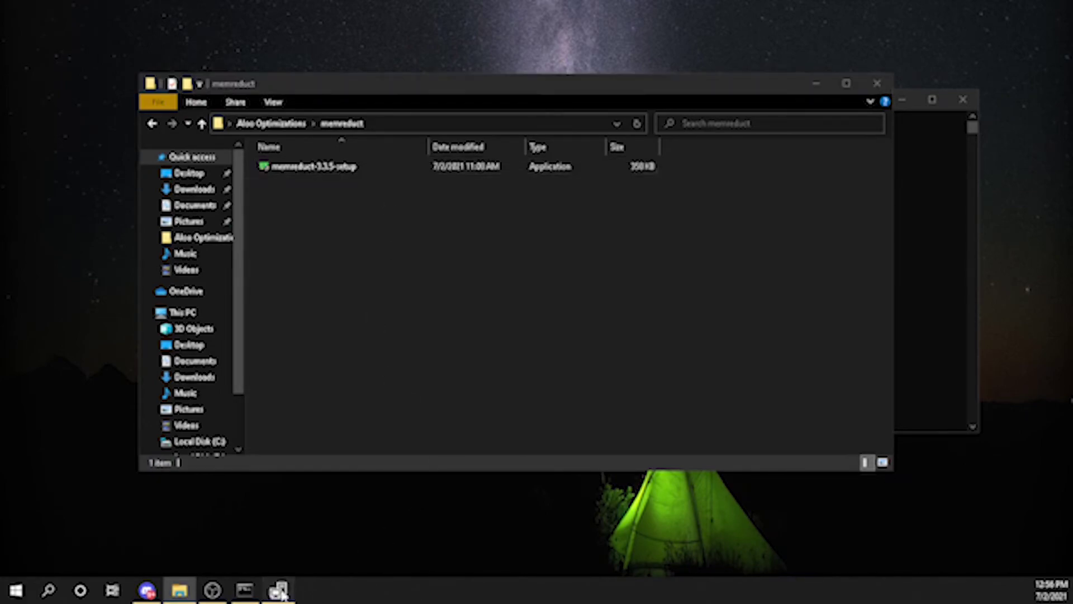
pyautogui.click(632, 393)
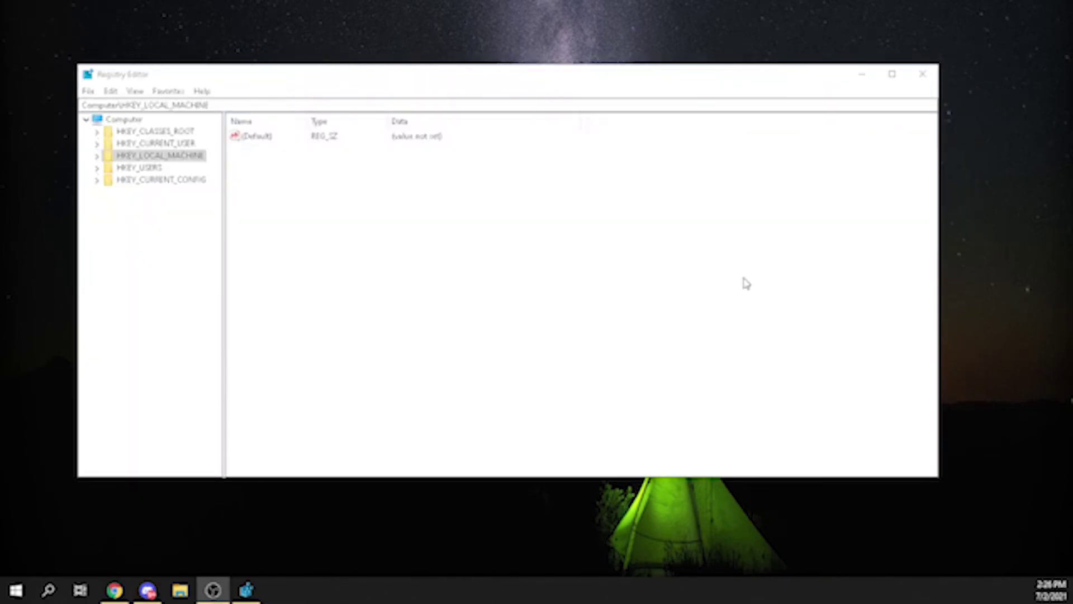
# - Expand HKEY_LOCAL_MACHINE\SOFTWARE\Policies\Microsoft in Registry Editor to reveal the Windows Defender key
pyautogui.click(746, 284)
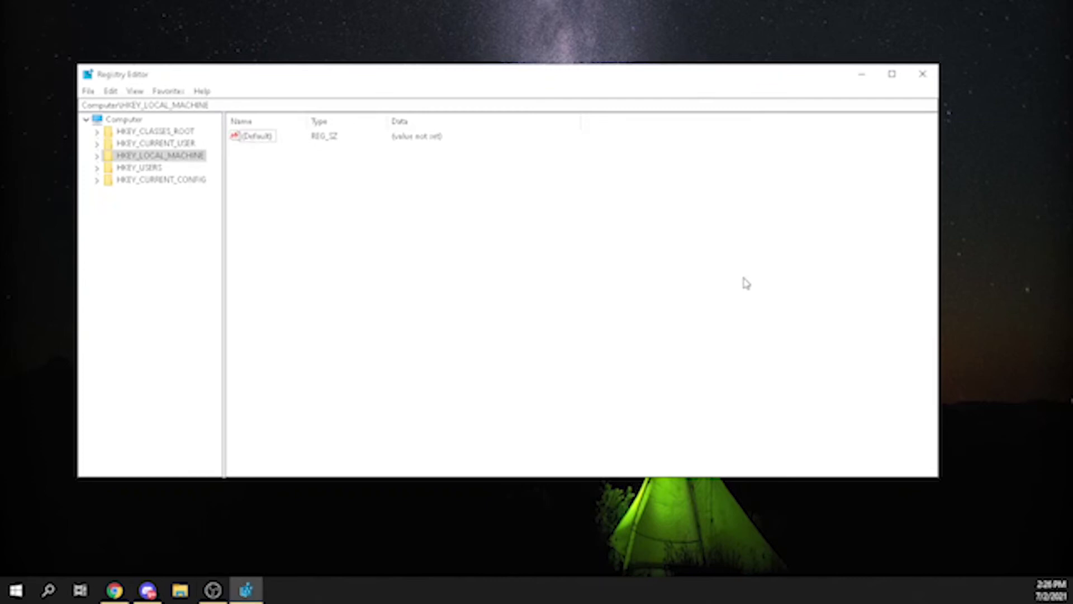
pyautogui.click(98, 159)
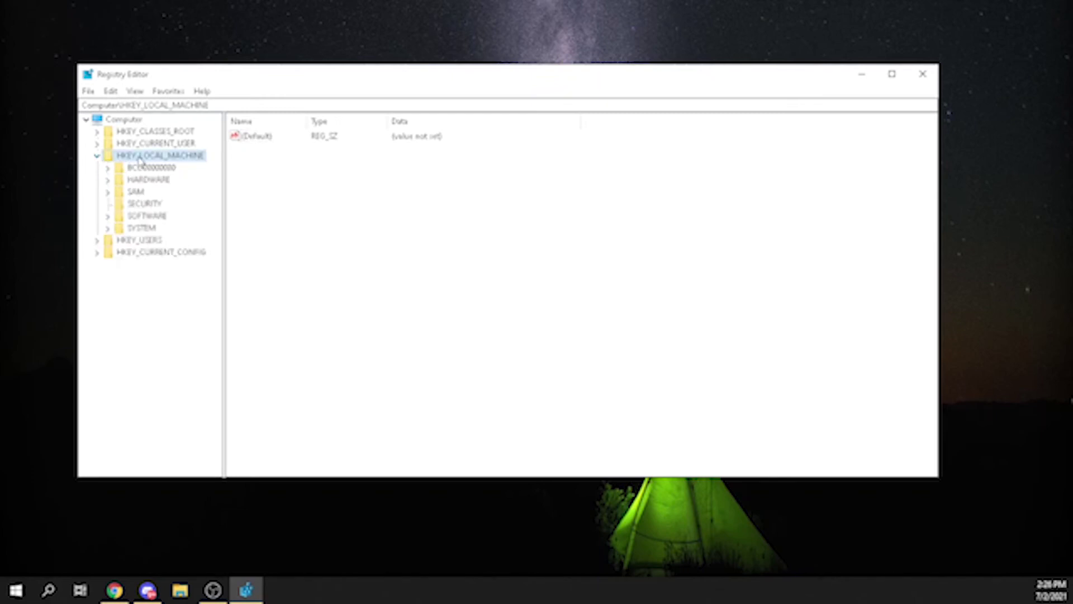
pyautogui.click(108, 216)
pyautogui.moveTo(219, 214); pyautogui.dragTo(218, 266)
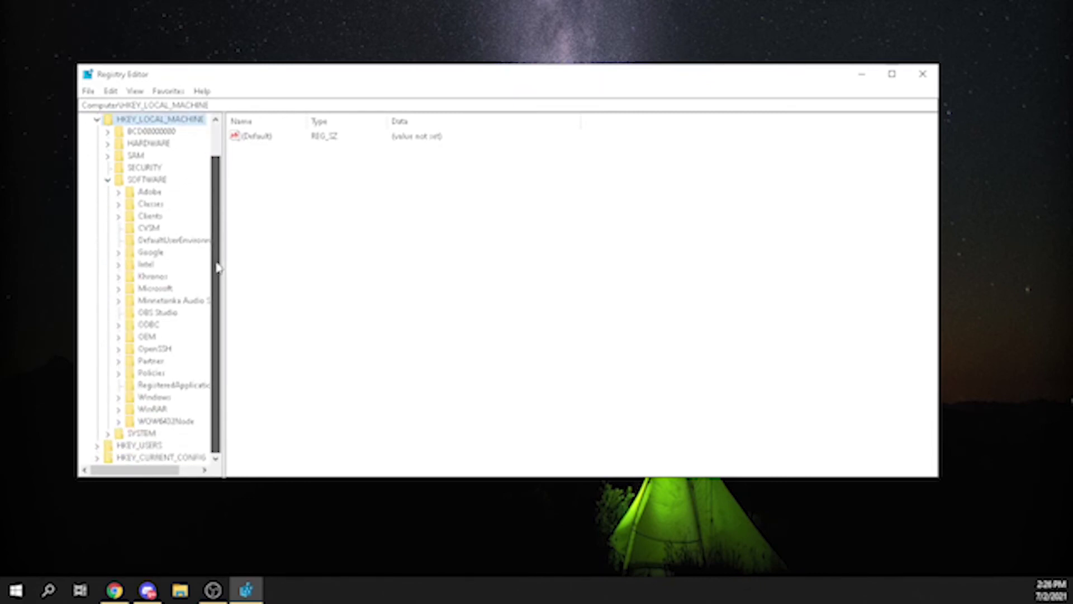
pyautogui.click(119, 373)
pyautogui.moveTo(218, 372); pyautogui.dragTo(219, 385)
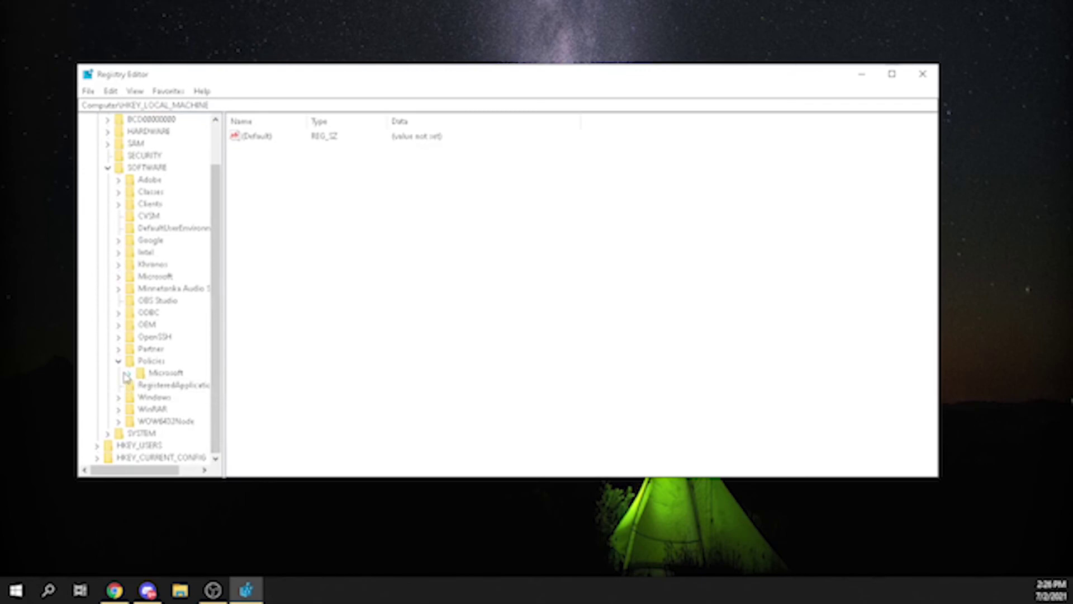
pyautogui.click(128, 373)
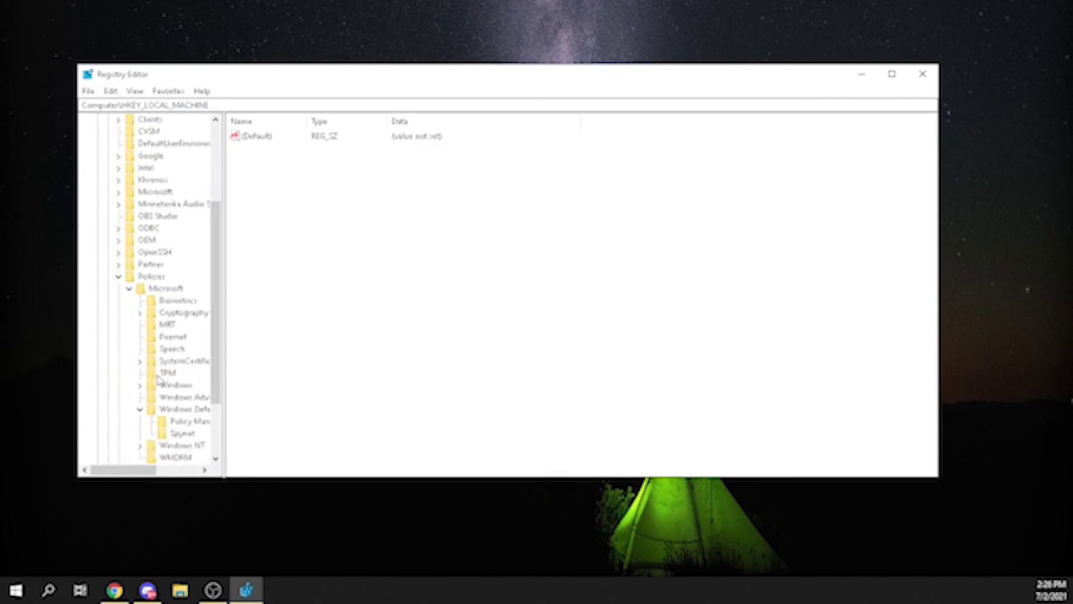
pyautogui.click(139, 410)
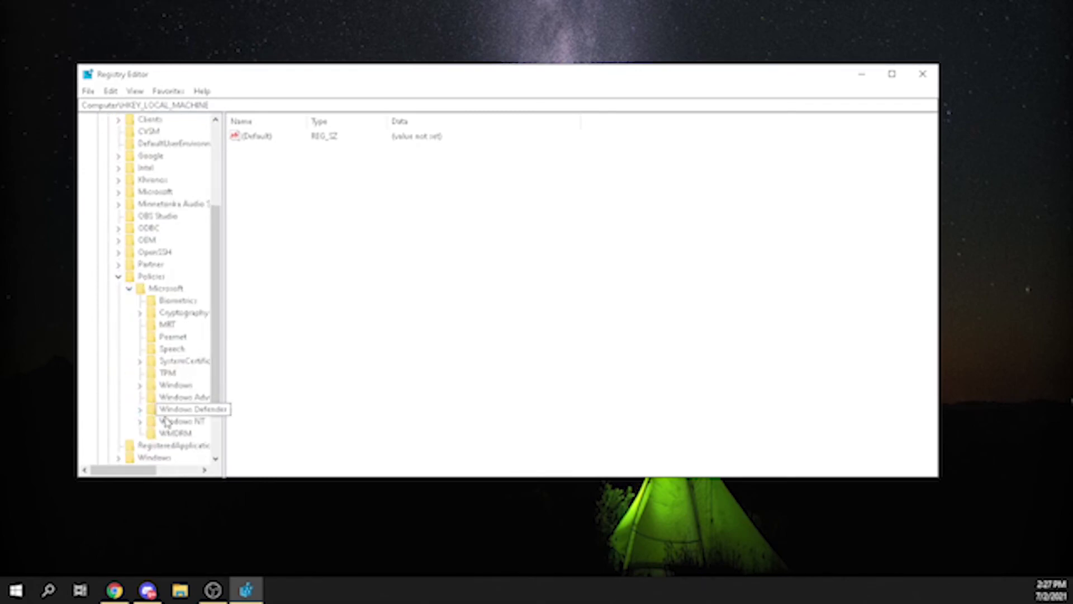
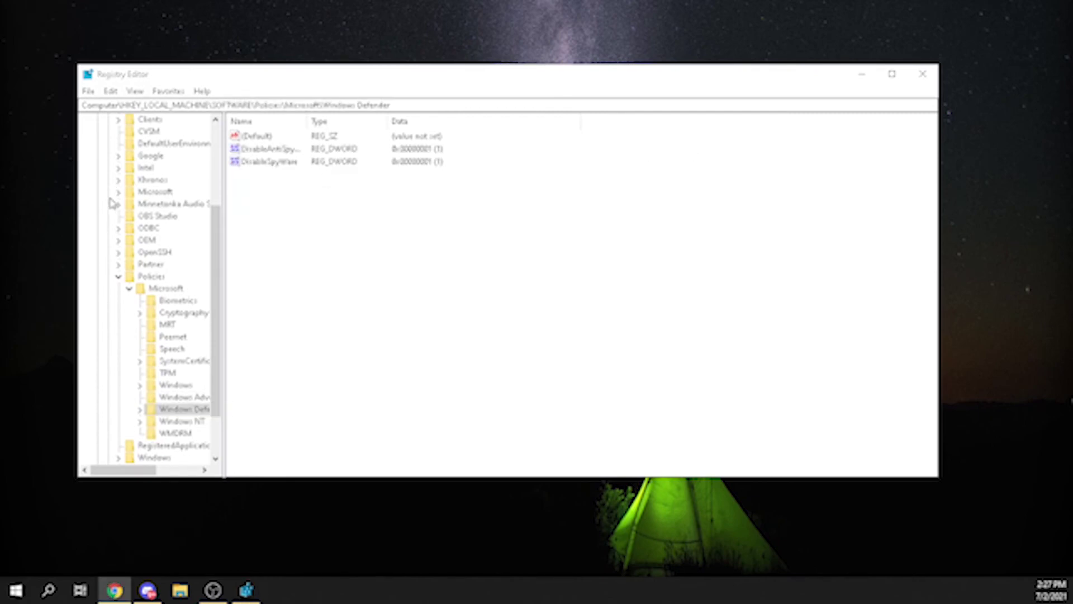
# - Add a DWORD (32-bit) value under Policies\Microsoft\Windows Defender and start naming it 'DisableAntiSpy'
pyautogui.rightClick(190, 409)
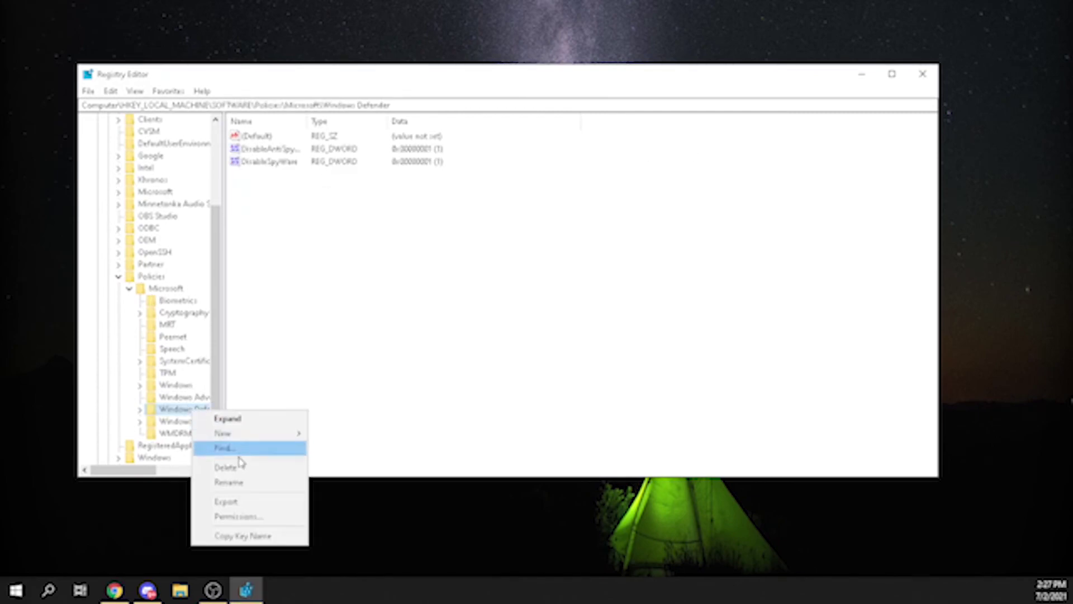
pyautogui.moveTo(263, 434)
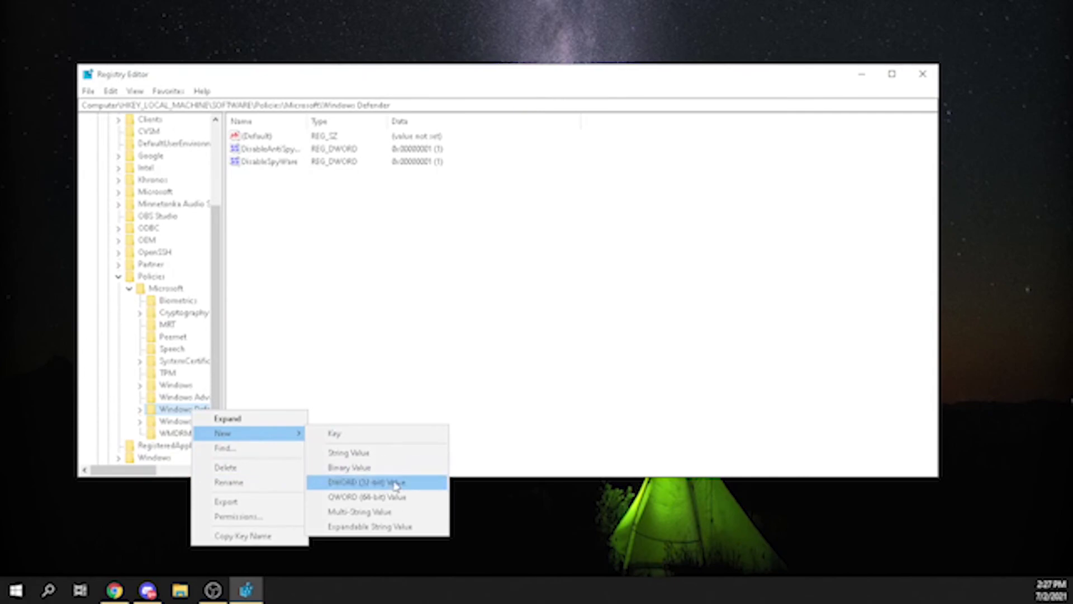
pyautogui.click(361, 483)
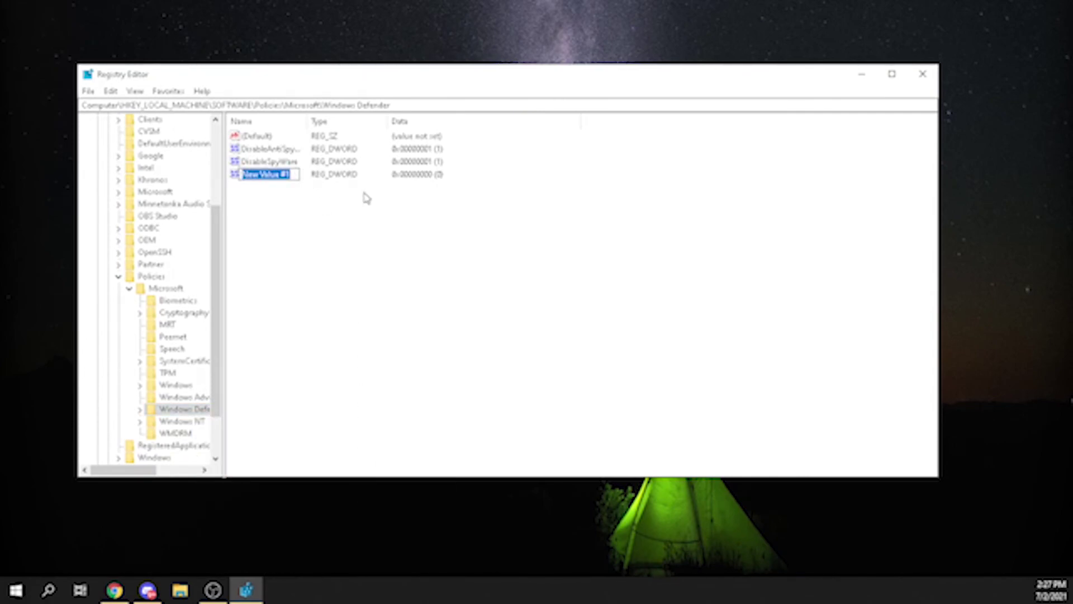
pyautogui.write('DisableAntiSpy')
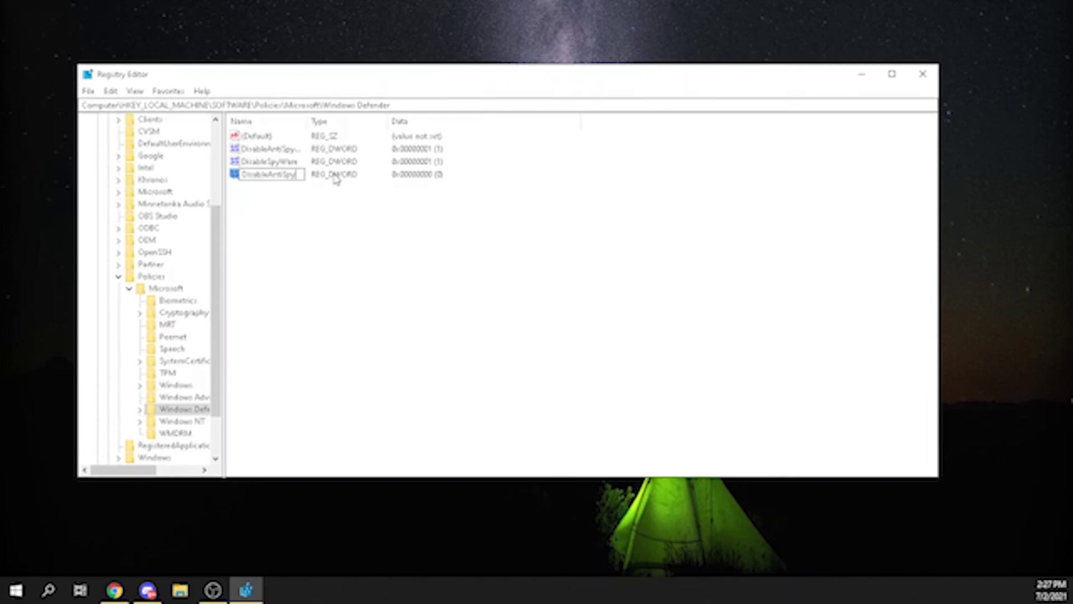
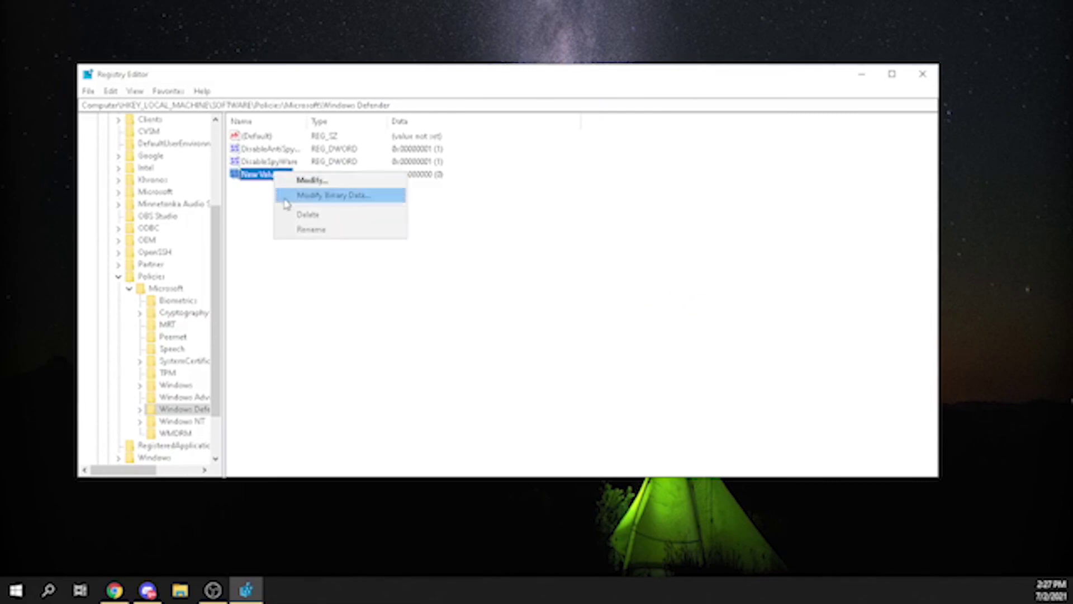
# - Delete the unused 'New Value #1' entry, keeping DisableAntiSpyware and DisableSpyware at 1
pyautogui.click(302, 217)
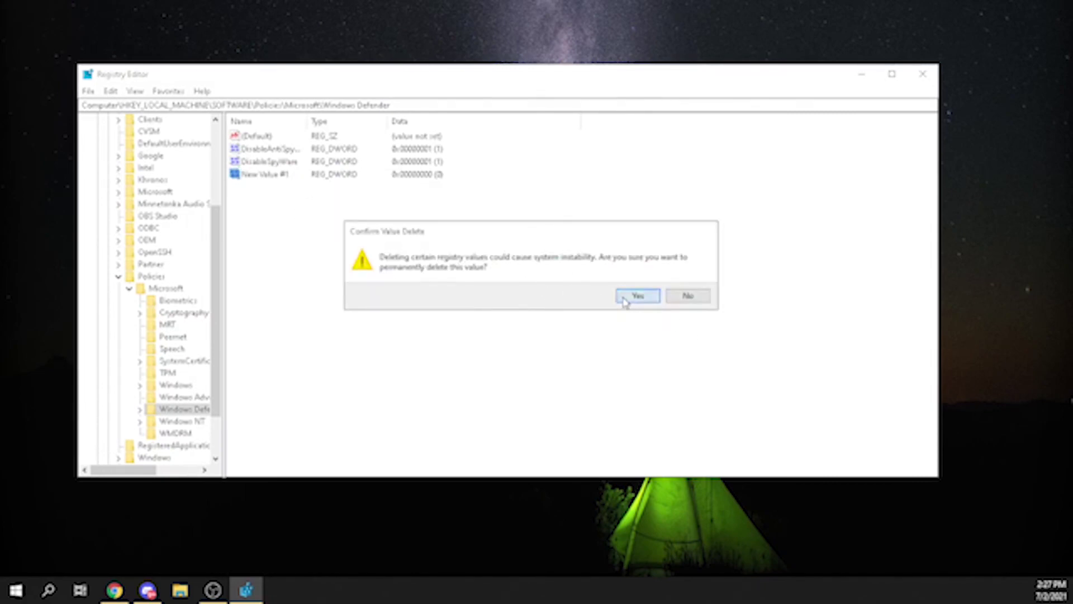
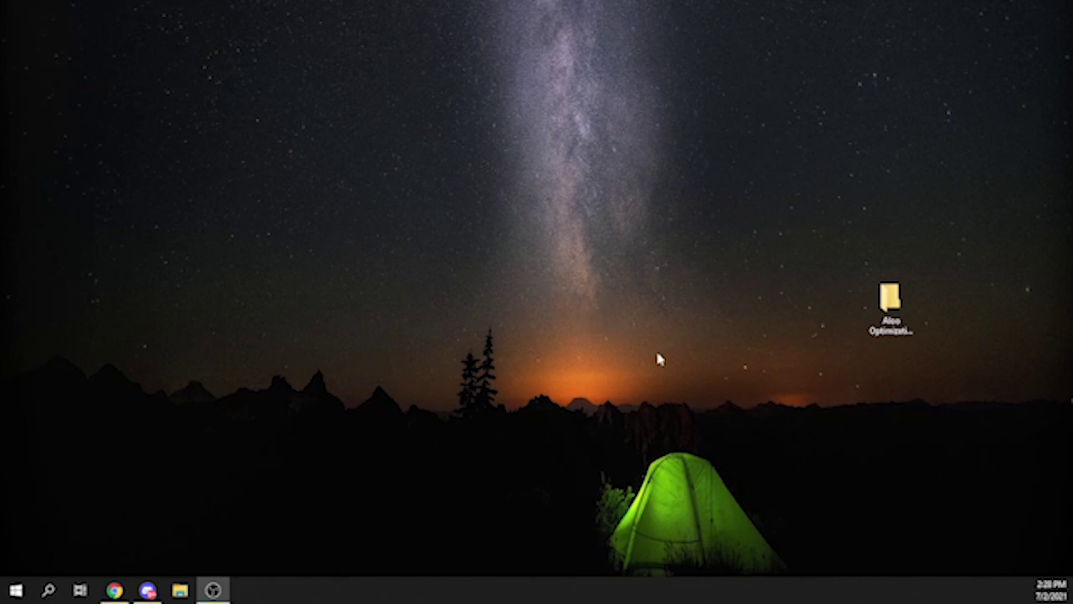
# - Refresh the desktop from its right-click menu to reload the icons
pyautogui.rightClick(599, 334)
pyautogui.click(618, 372)
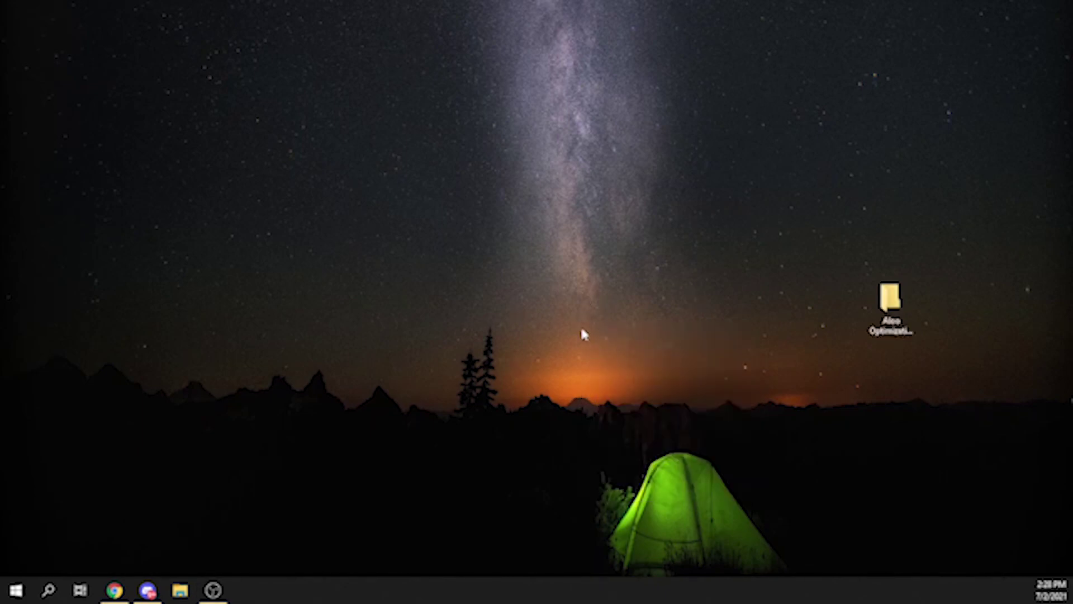